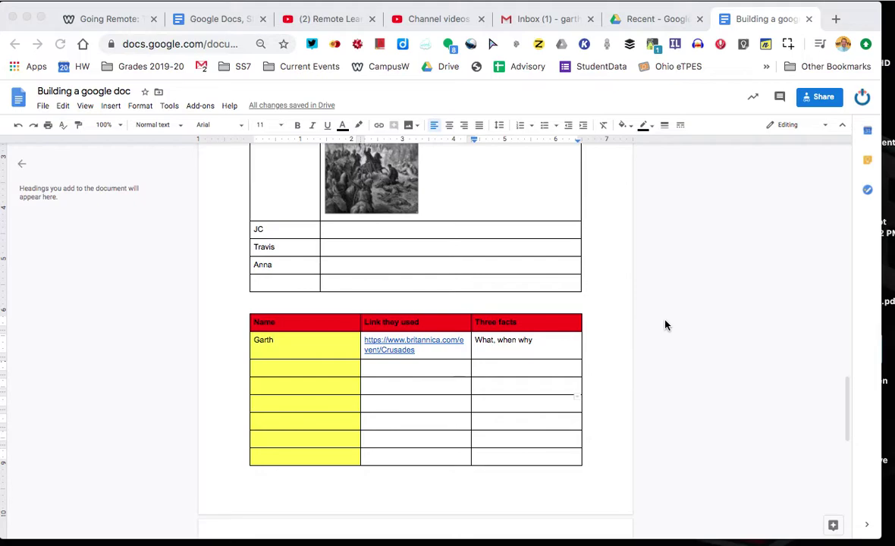
- Review the document's sections on adding images, links and tables, down to the Sharing notes at the end
{"action": "scroll", "coordinate": [665, 326], "scroll_direction": "up", "scroll_amount": 15}
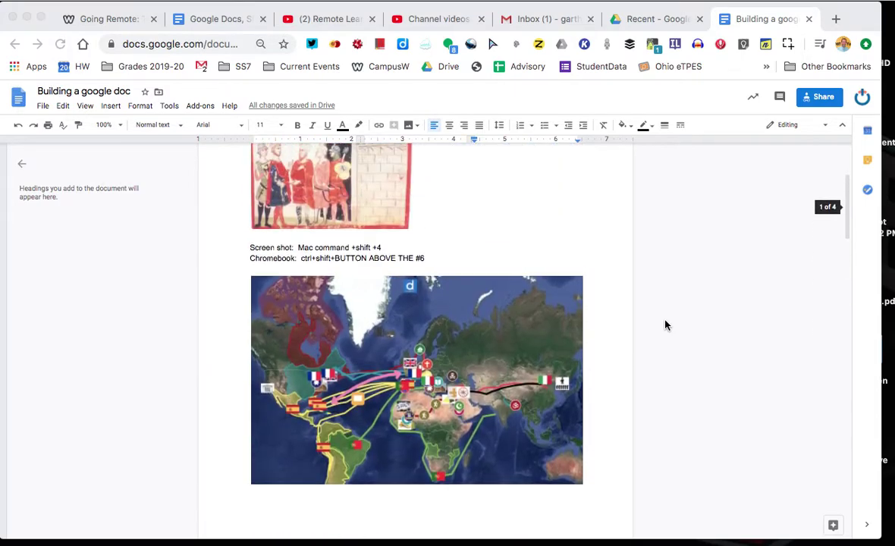
{"action": "scroll", "coordinate": [665, 325], "scroll_direction": "up", "scroll_amount": 5}
{"action": "scroll", "coordinate": [665, 325], "scroll_direction": "down", "scroll_amount": 2}
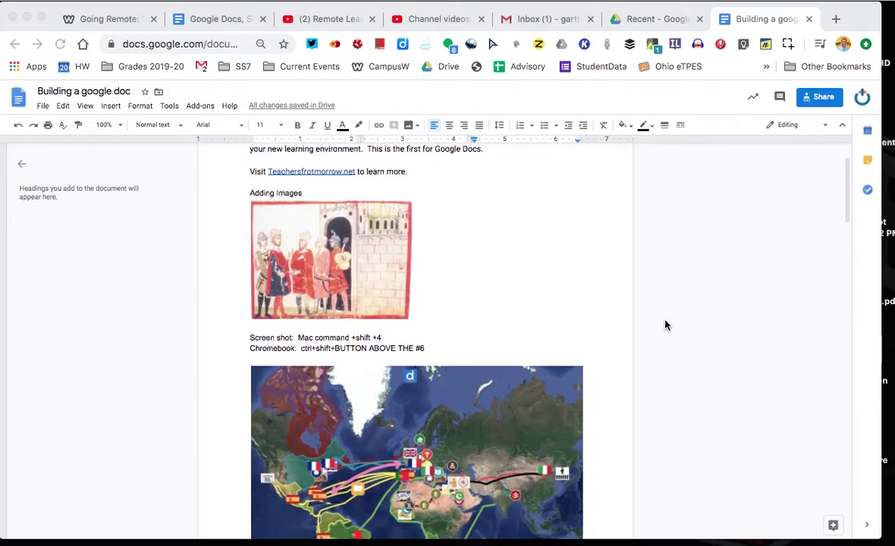
{"action": "scroll", "coordinate": [665, 325], "scroll_direction": "down", "scroll_amount": 7}
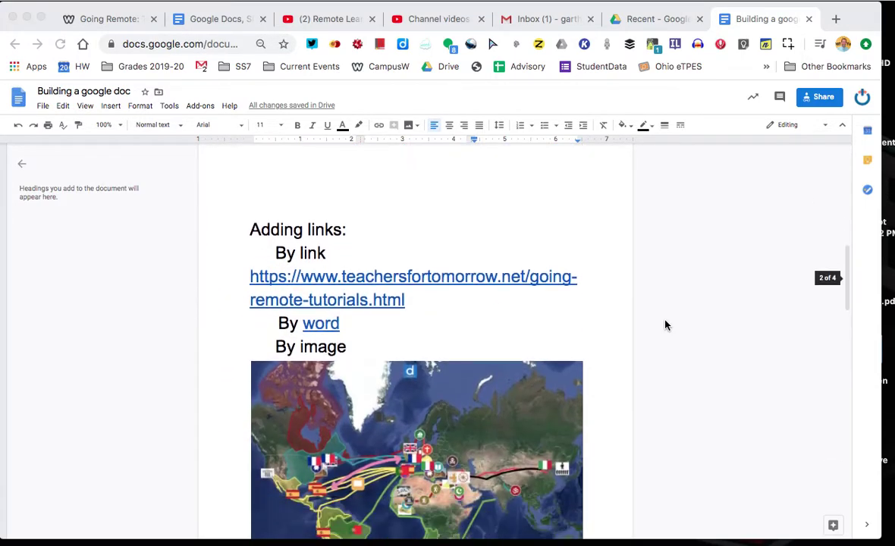
{"action": "scroll", "coordinate": [665, 326], "scroll_direction": "down", "scroll_amount": 3}
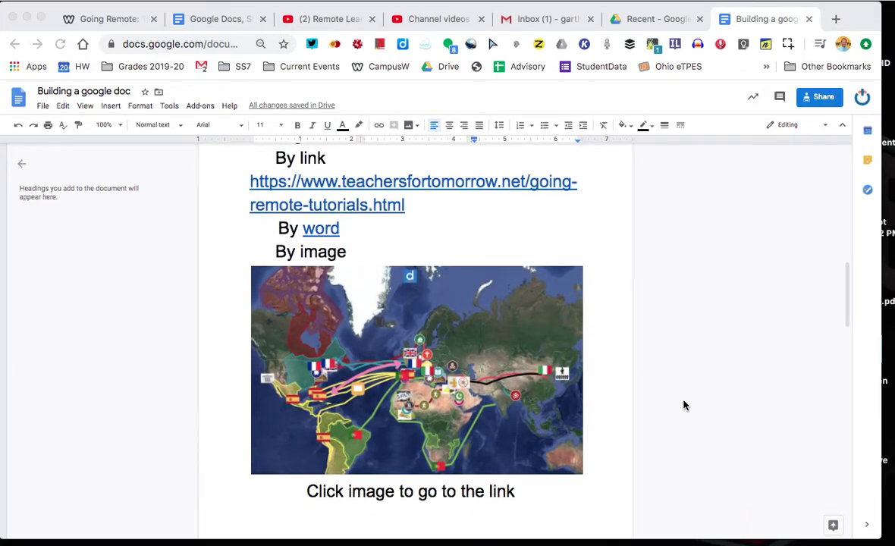
{"action": "scroll", "coordinate": [683, 405], "scroll_direction": "down", "scroll_amount": 15}
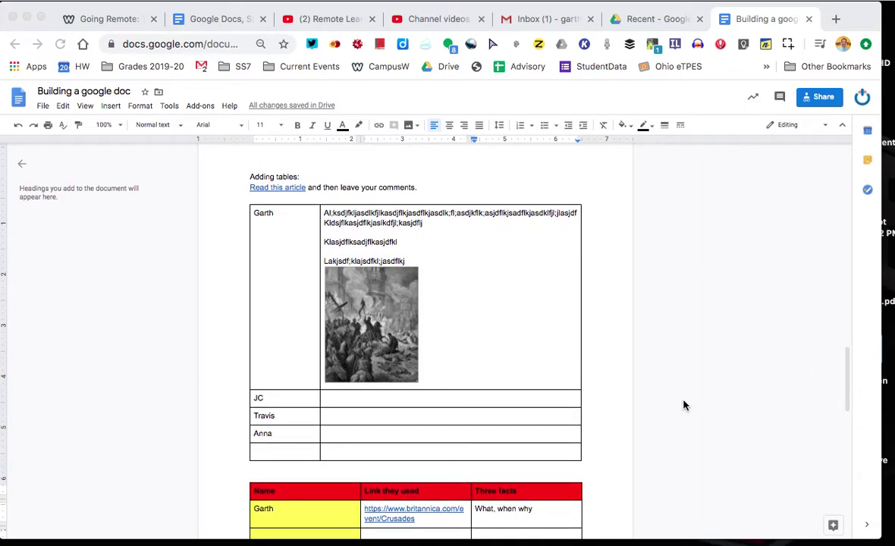
{"action": "scroll", "coordinate": [683, 405], "scroll_direction": "down", "scroll_amount": 3}
{"action": "scroll", "coordinate": [683, 405], "scroll_direction": "down", "scroll_amount": 10}
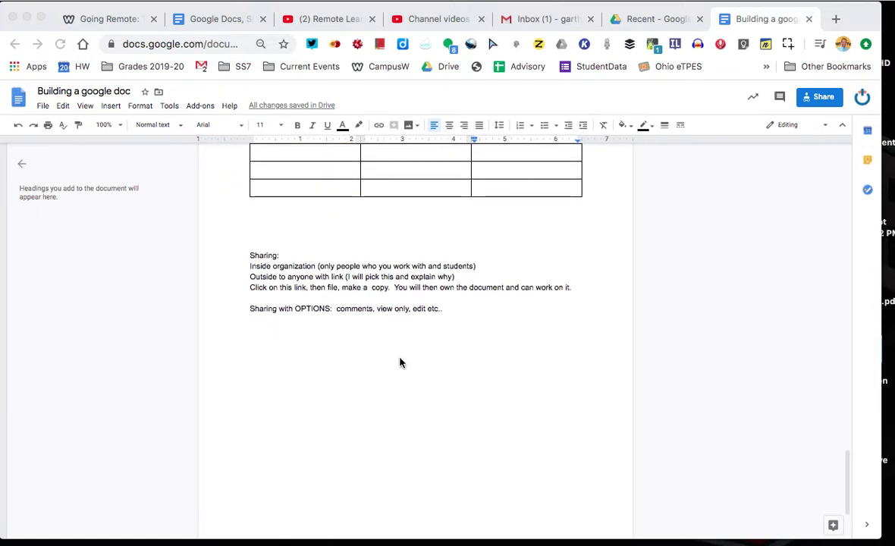
- Set the document's zoom level to 150%
{"action": "left_click", "coordinate": [76, 157]}
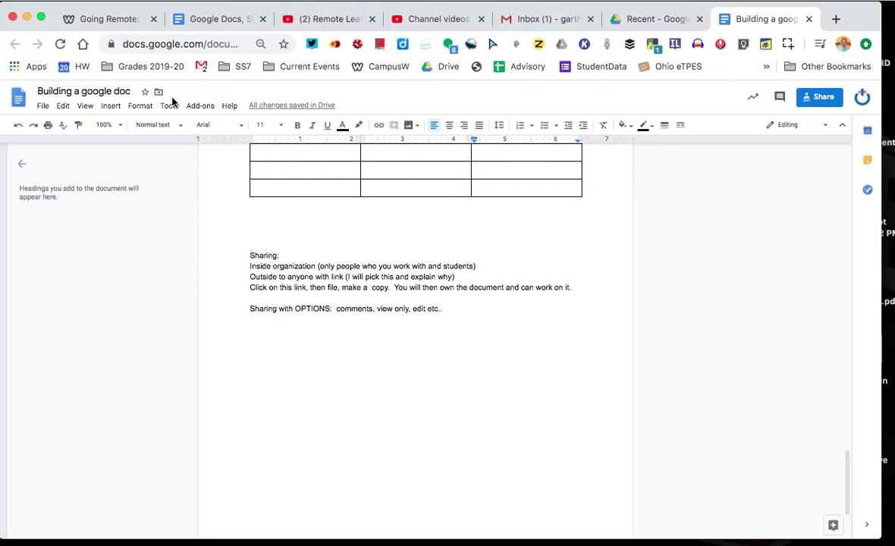
{"action": "left_click", "coordinate": [119, 125]}
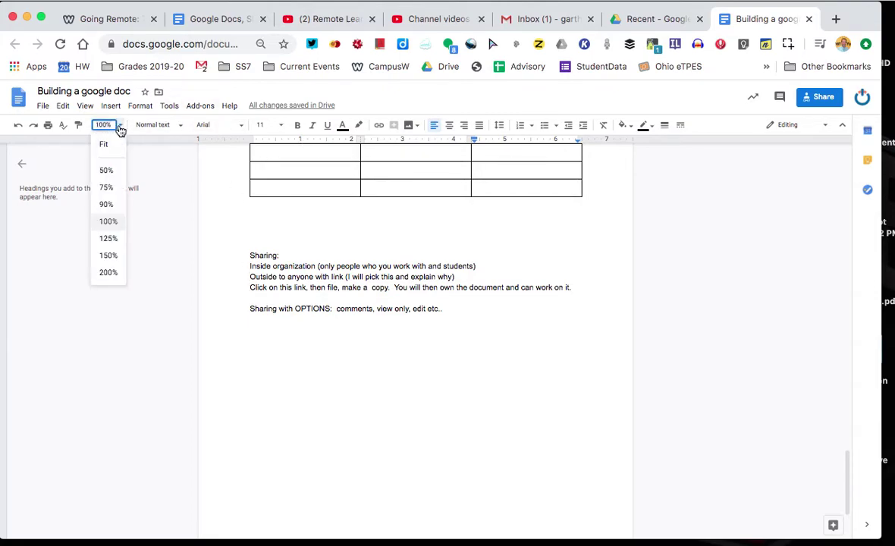
{"action": "left_click", "coordinate": [111, 258]}
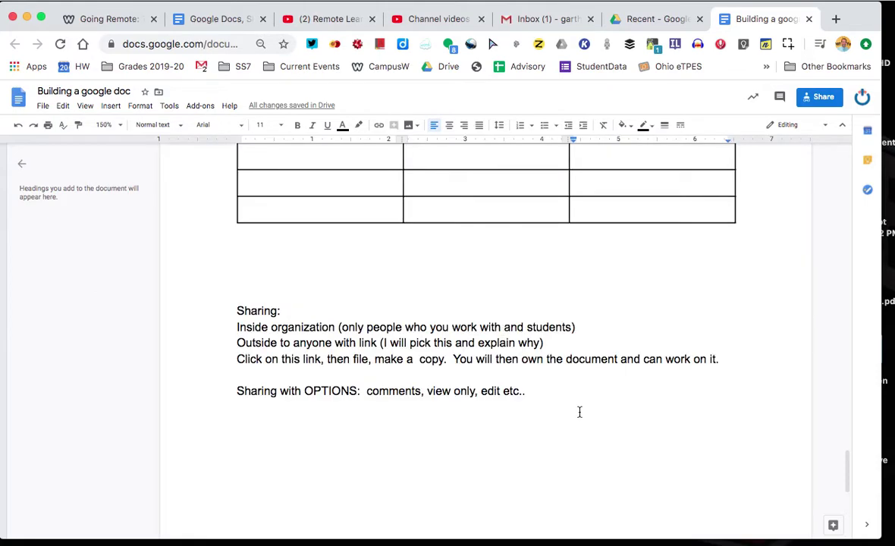
- Open the document's sharing settings and set link access to "Anyone at Teachers For Tomorrow with the link can view"
{"action": "left_click", "coordinate": [824, 101]}
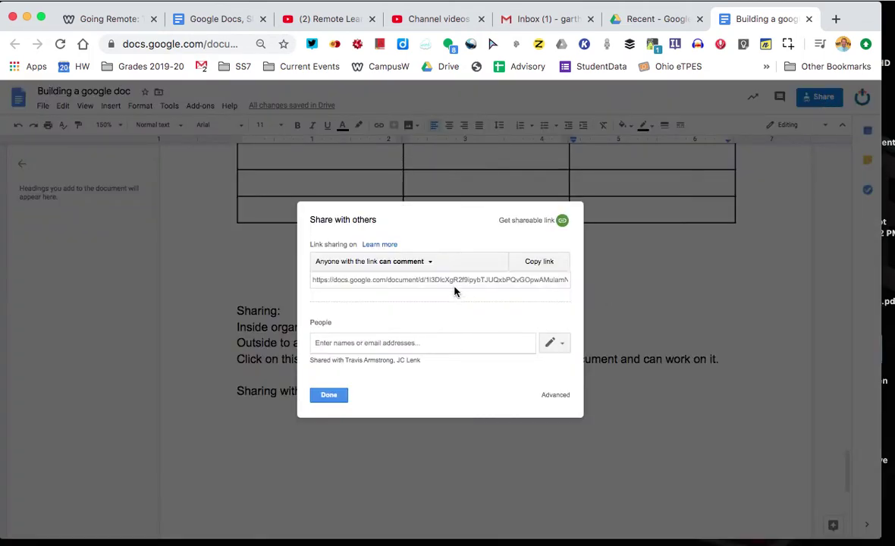
{"action": "left_click", "coordinate": [430, 263]}
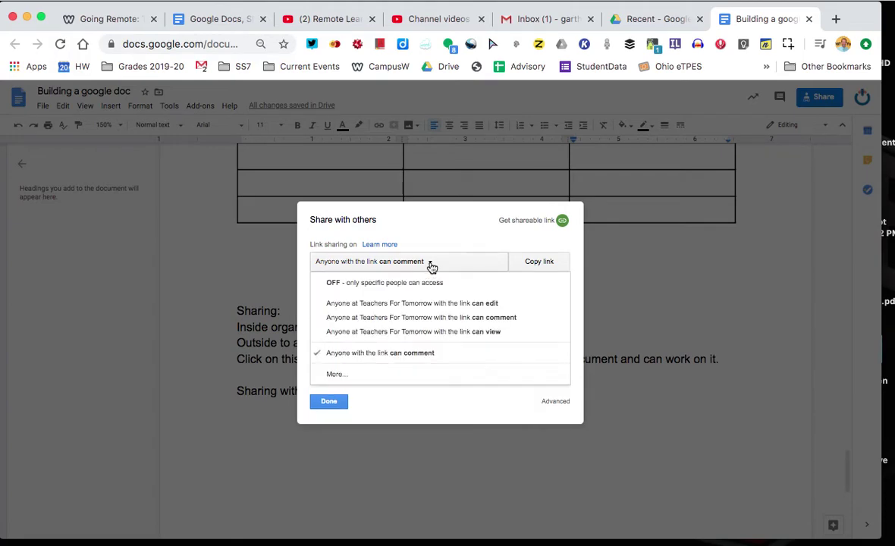
{"action": "left_click", "coordinate": [413, 331]}
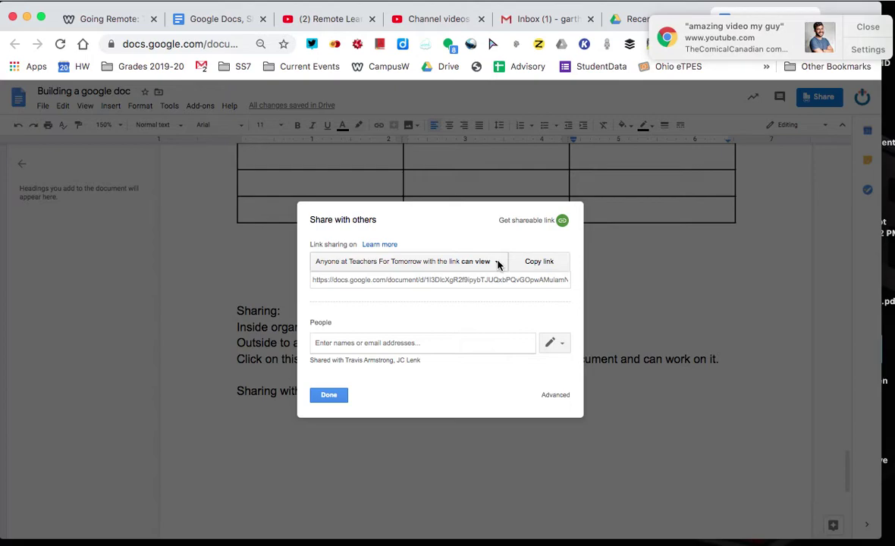
- Change link access to "Anyone at Teachers For Tomorrow with the link can edit" and select the sharing link
{"action": "left_click", "coordinate": [496, 262]}
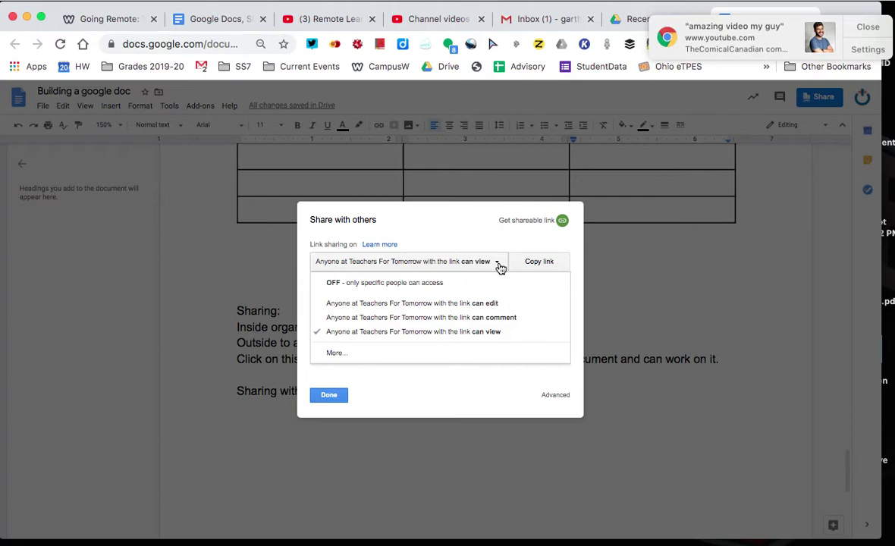
{"action": "left_click", "coordinate": [395, 305]}
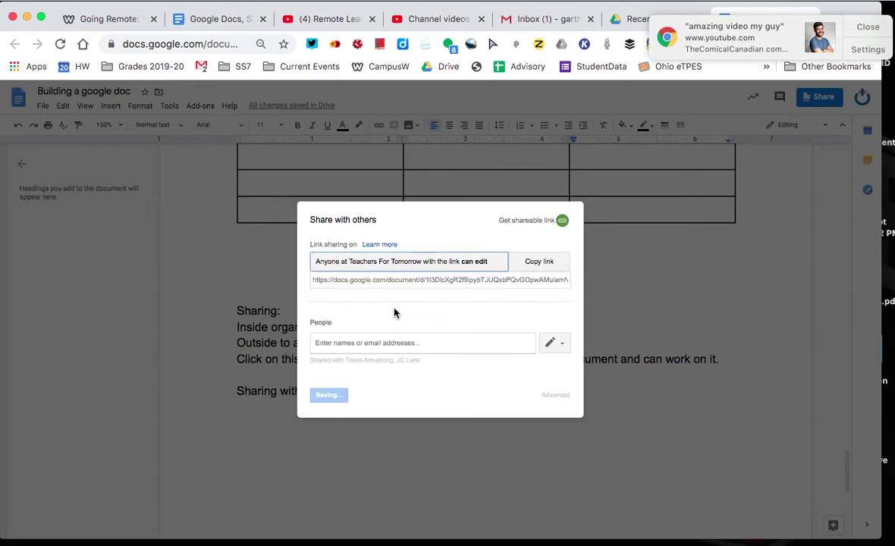
{"action": "left_click", "coordinate": [411, 282]}
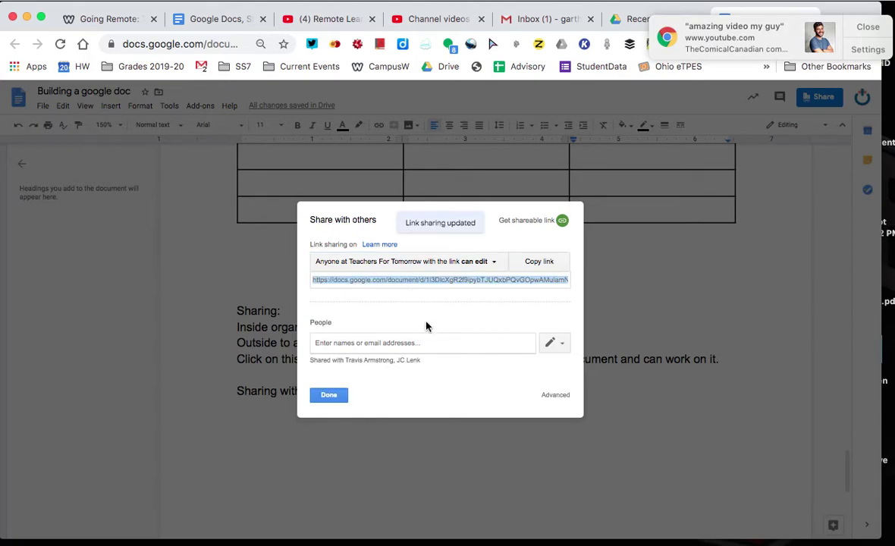
- Set link sharing to "On - Anyone with the link" with "Can view" access and save it
{"action": "left_click", "coordinate": [495, 264]}
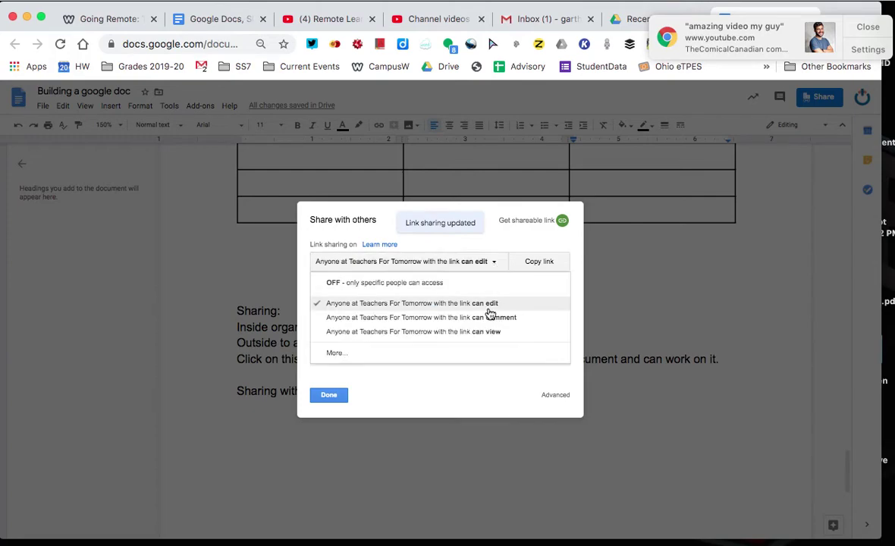
{"action": "left_click", "coordinate": [351, 355]}
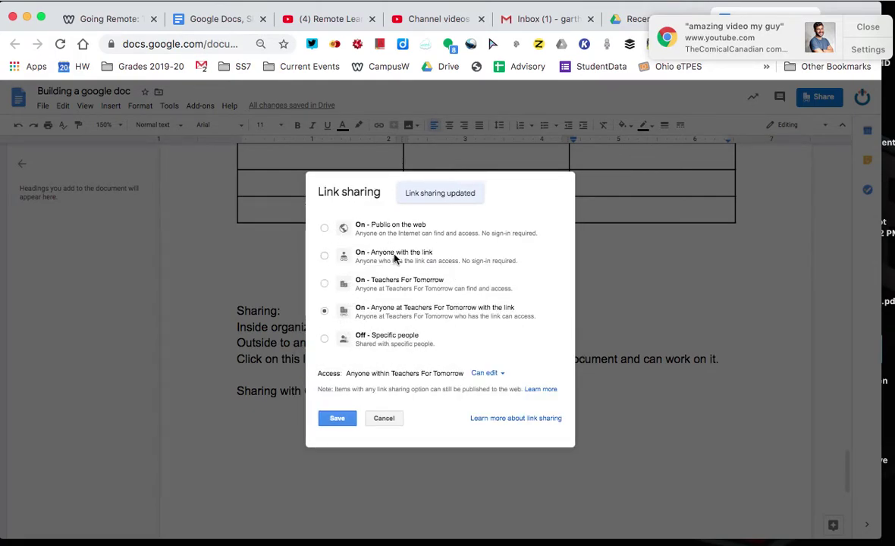
{"action": "left_click", "coordinate": [324, 255]}
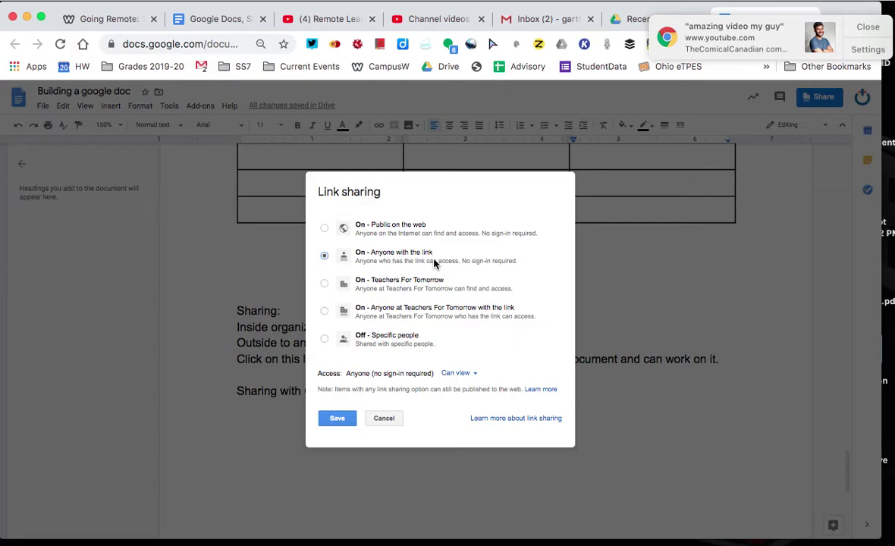
{"action": "left_click", "coordinate": [475, 376]}
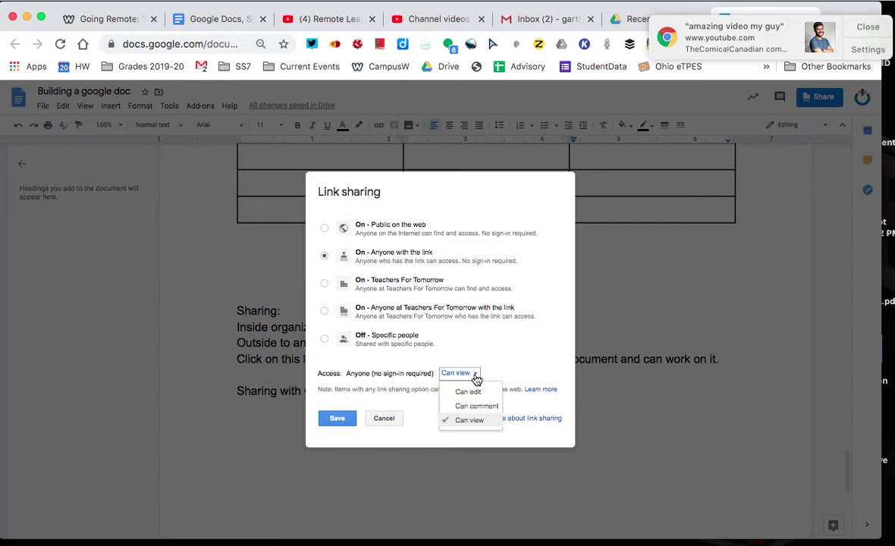
{"action": "left_click", "coordinate": [469, 425]}
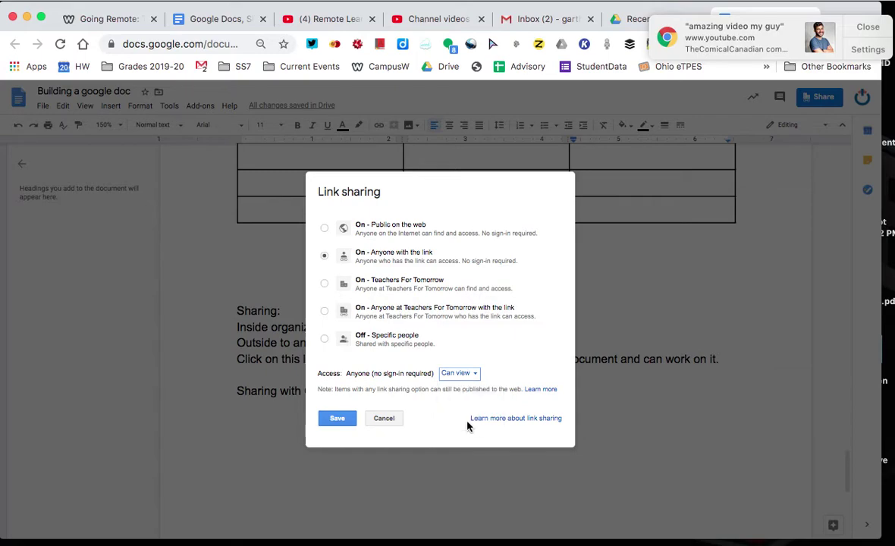
{"action": "left_click", "coordinate": [335, 419]}
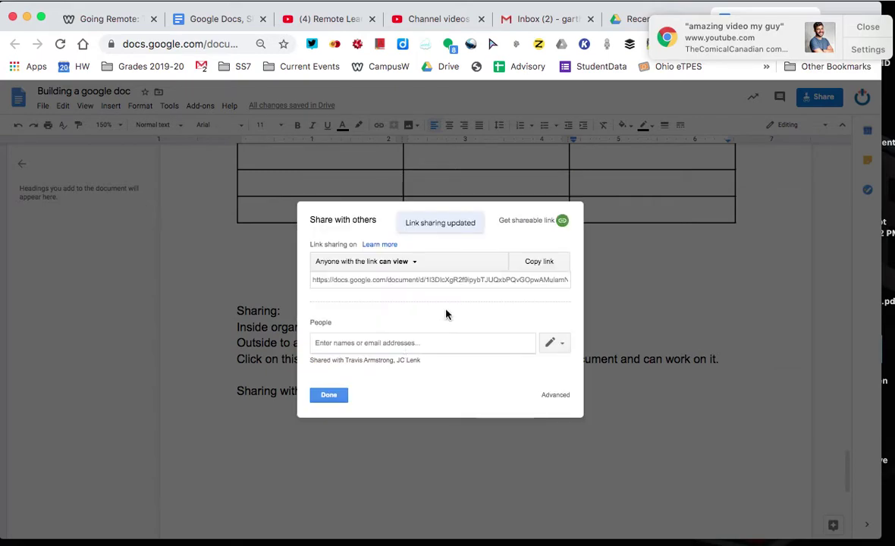
- Copy the document's sharing link, dismiss the browser notification and load the link in a new browser tab
{"action": "left_click", "coordinate": [445, 280]}
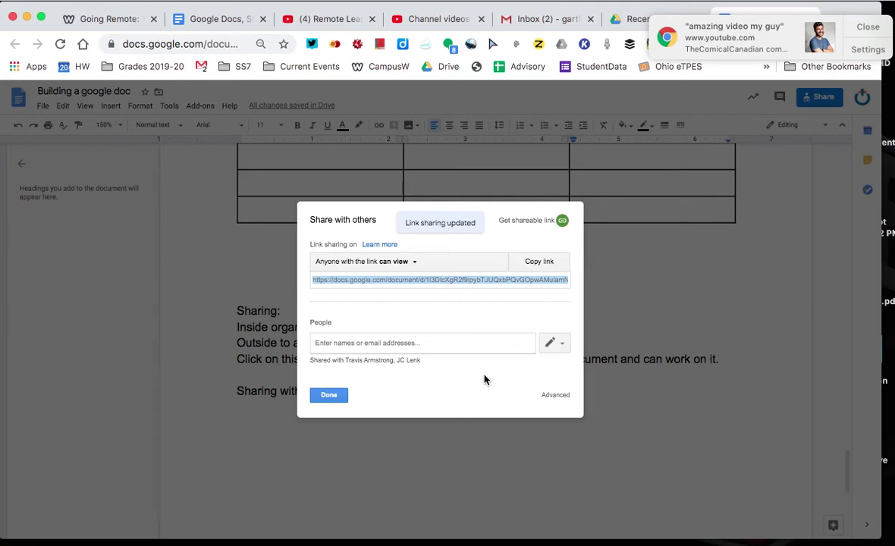
{"action": "left_click", "coordinate": [866, 27]}
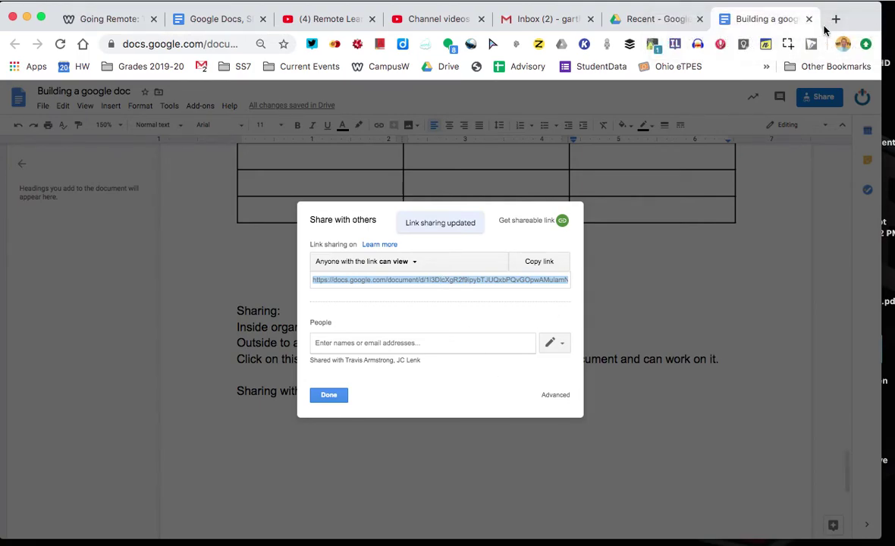
{"action": "left_click", "coordinate": [836, 20]}
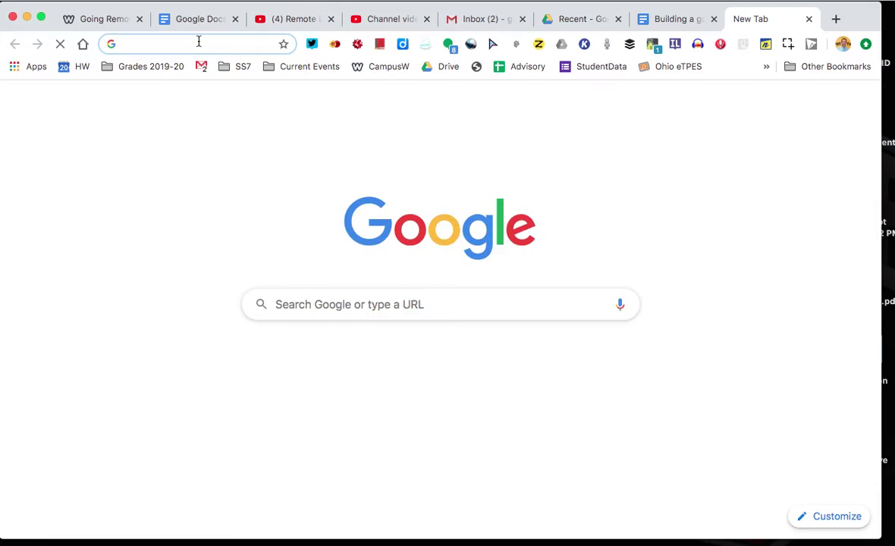
{"action": "key", "text": "super+v"}
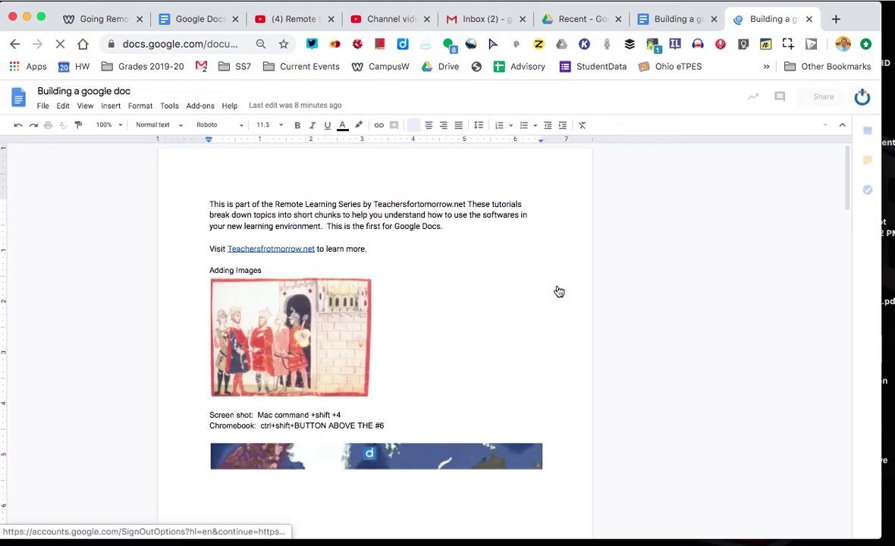
- Look through the document opened from the sharing link, then close its tab and return to the sharing settings
{"action": "scroll", "coordinate": [463, 339], "scroll_direction": "down", "scroll_amount": 4}
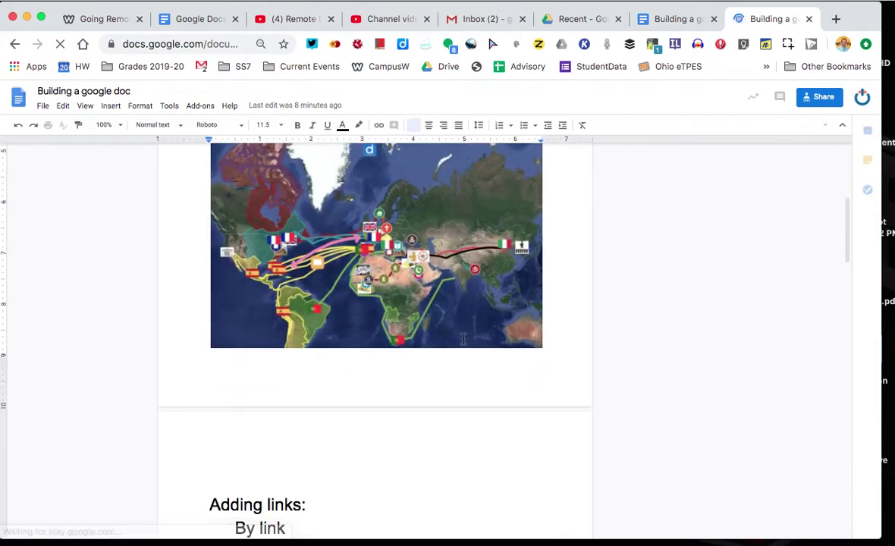
{"action": "scroll", "coordinate": [462, 339], "scroll_direction": "down", "scroll_amount": 5}
{"action": "scroll", "coordinate": [463, 339], "scroll_direction": "down", "scroll_amount": 10}
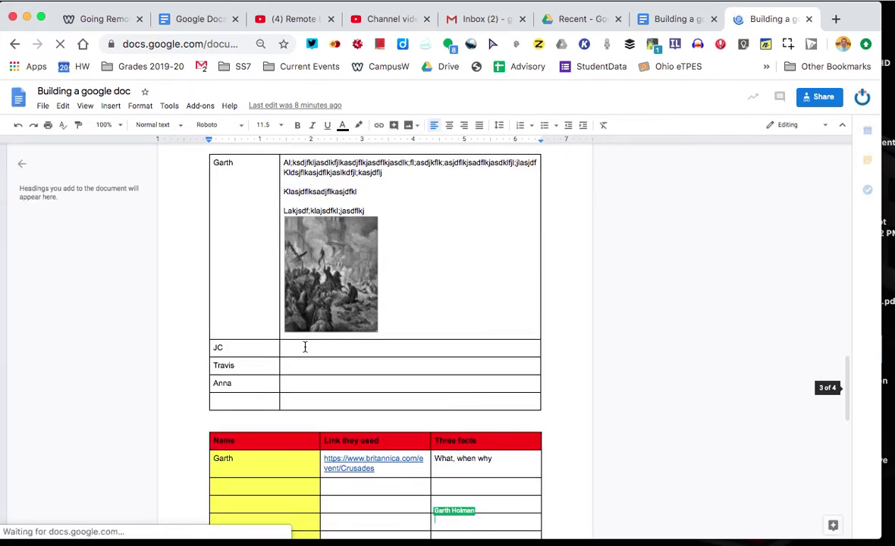
{"action": "scroll", "coordinate": [665, 345], "scroll_direction": "up", "scroll_amount": 15}
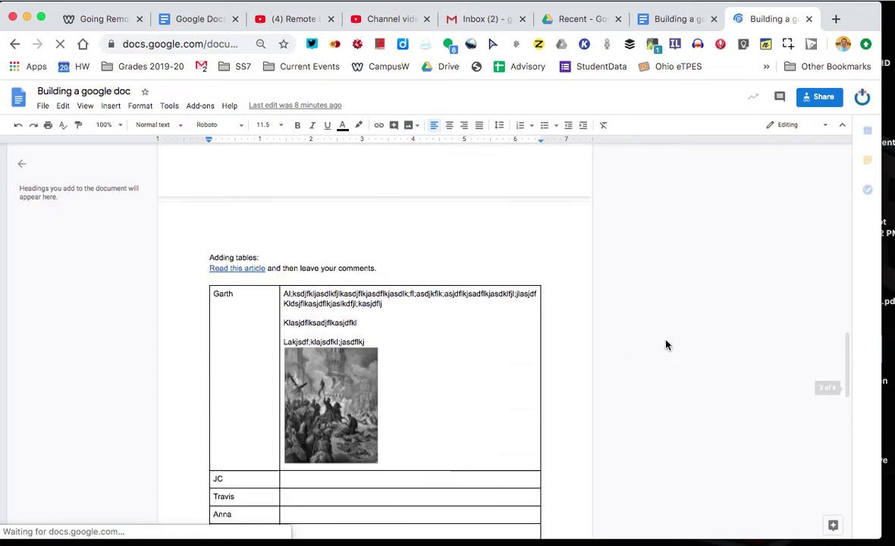
{"action": "left_click", "coordinate": [677, 18]}
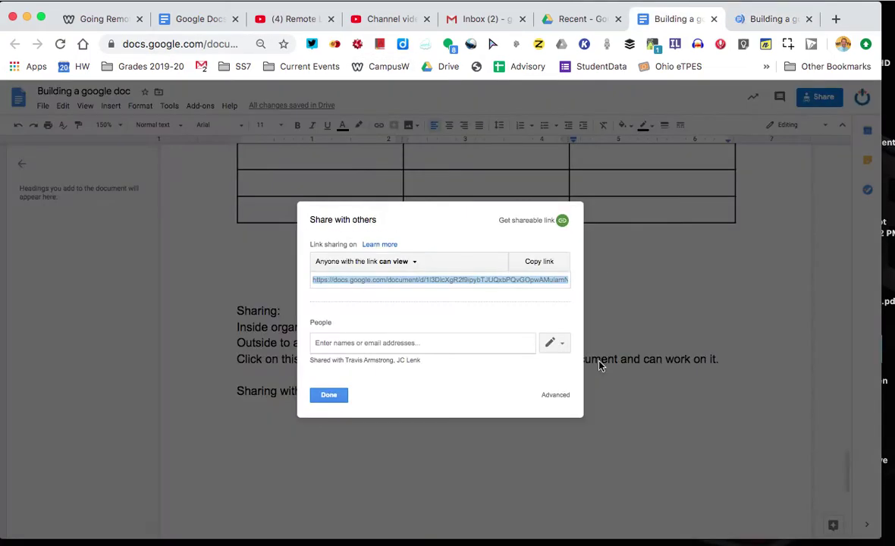
{"action": "left_click", "coordinate": [809, 19]}
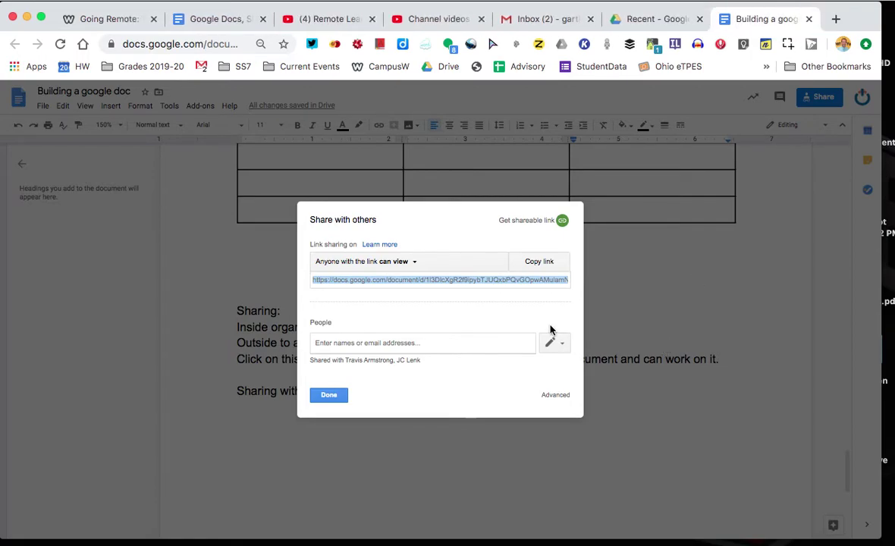
- Set access for anyone with the link to "Can comment" in the detailed link sharing options and save
{"action": "left_click", "coordinate": [414, 264]}
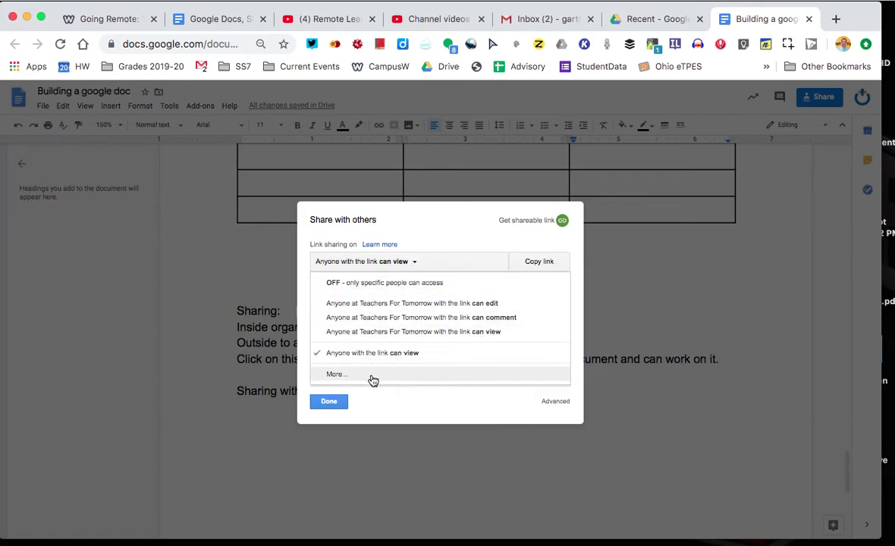
{"action": "left_click", "coordinate": [372, 380]}
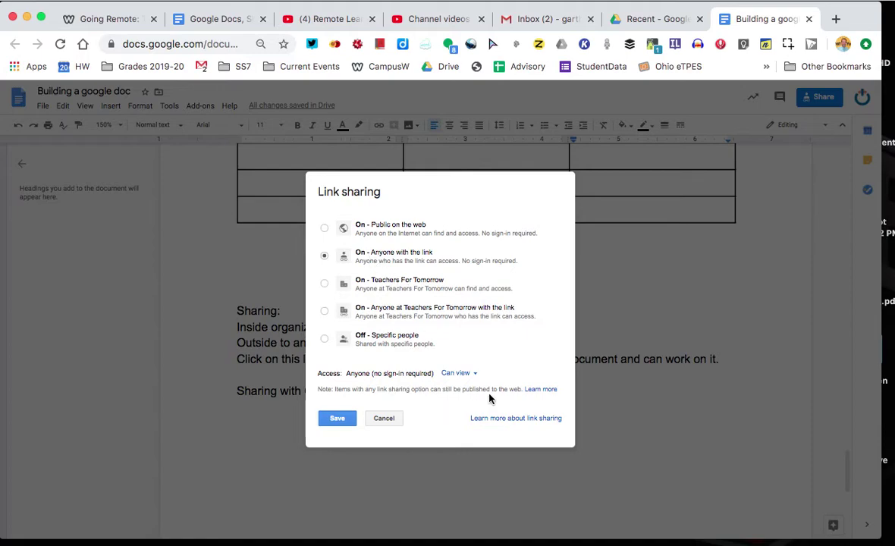
{"action": "left_click", "coordinate": [475, 375]}
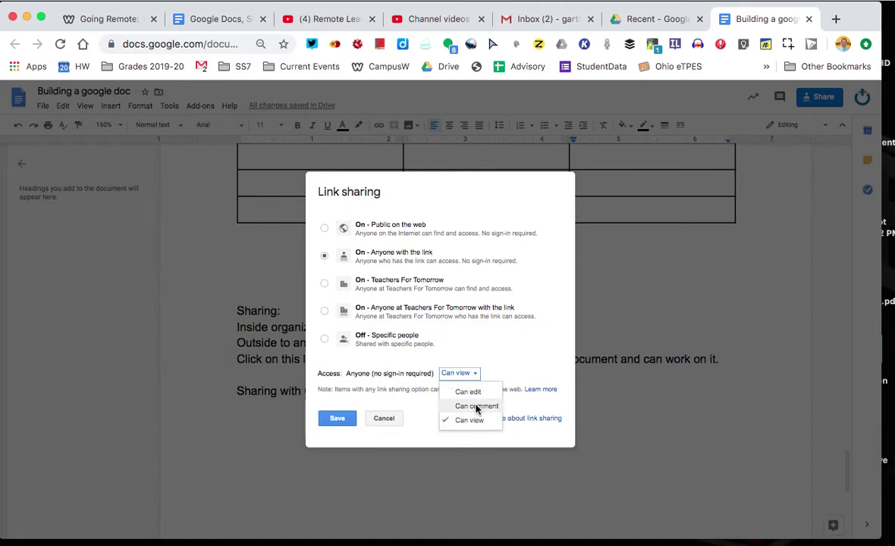
{"action": "left_click", "coordinate": [476, 408]}
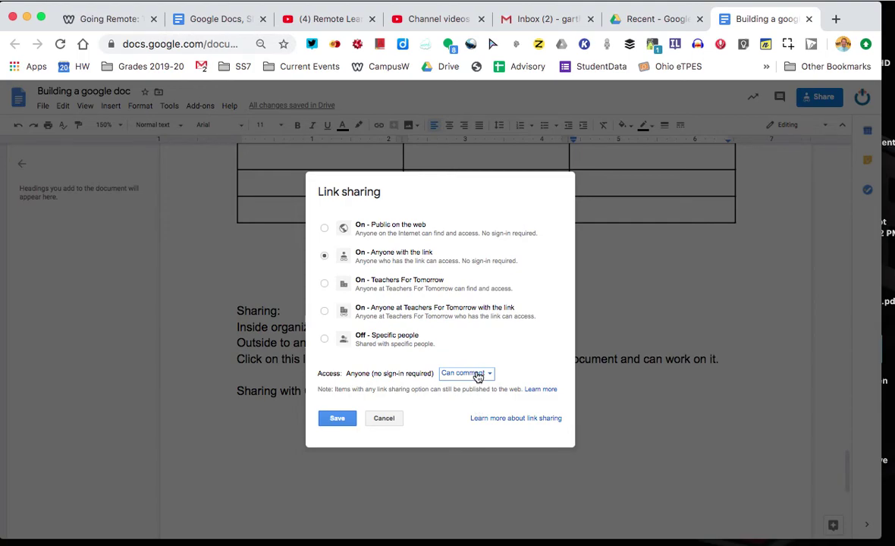
{"action": "left_click", "coordinate": [331, 418]}
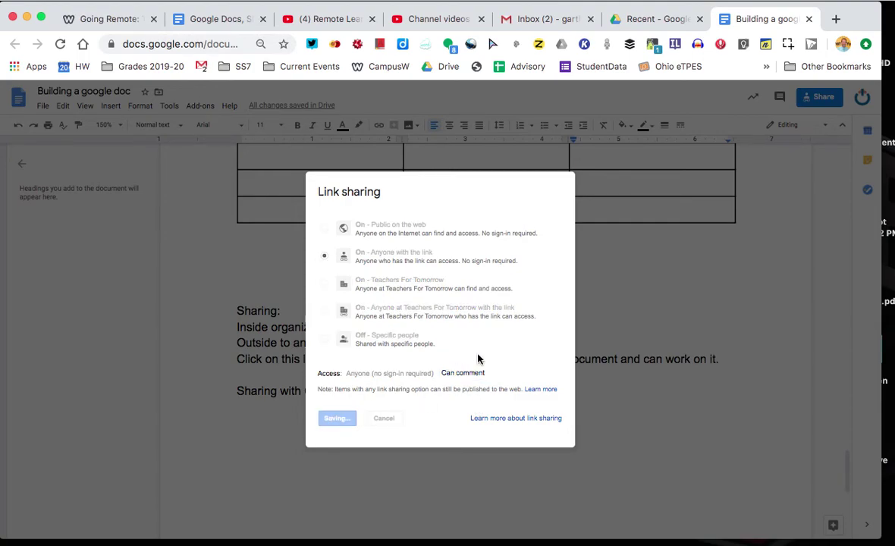
- Copy the document's sharing link and attach it to "Google doc used in tutorials, with comments on" in the "Google Docs, Slides, and Forms" document
{"action": "left_click", "coordinate": [451, 280]}
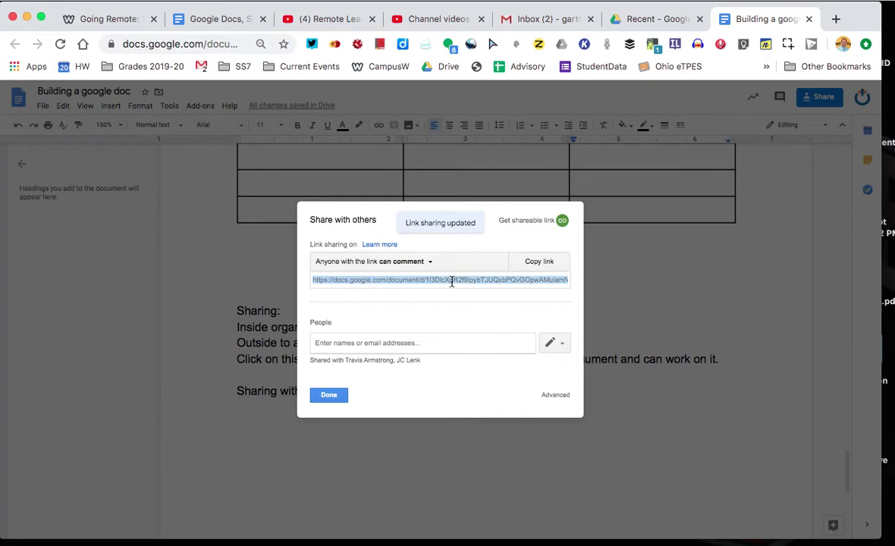
{"action": "left_click", "coordinate": [225, 20]}
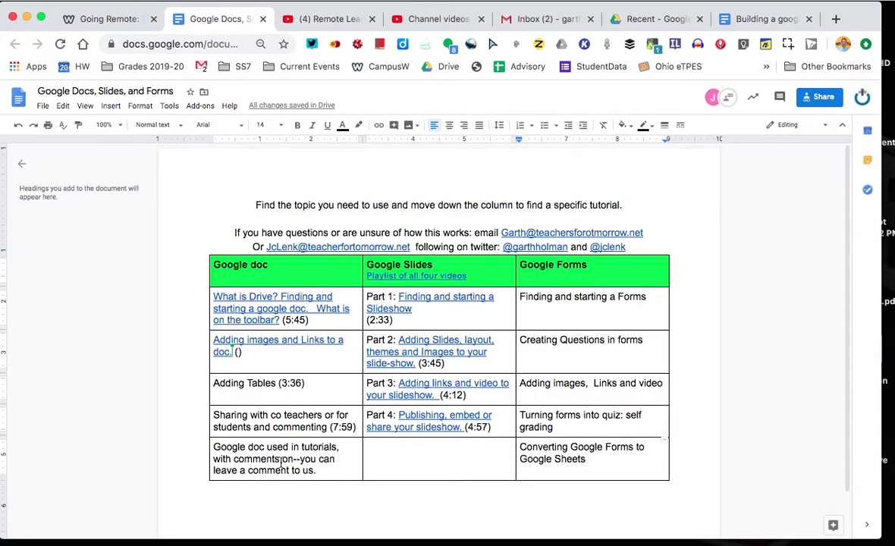
{"action": "left_click_drag", "start_coordinate": [198, 448], "coordinate": [292, 460]}
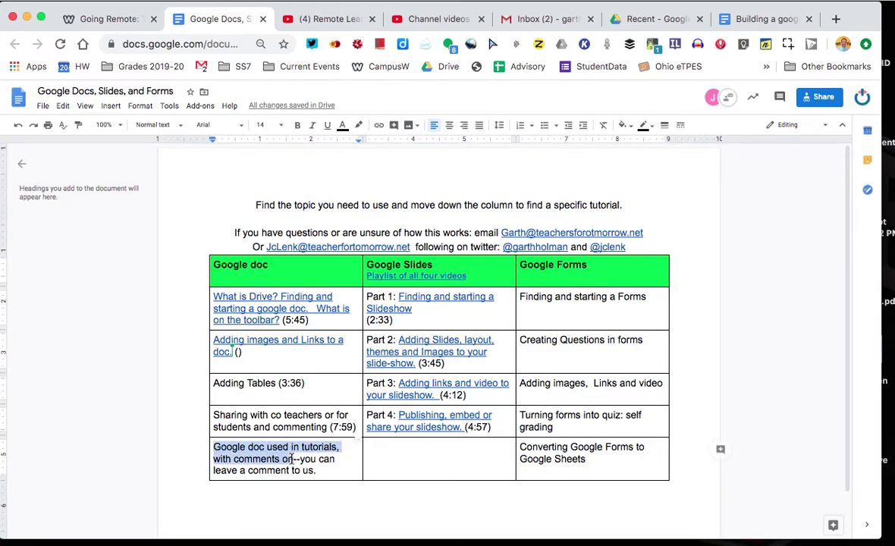
{"action": "left_click", "coordinate": [394, 124]}
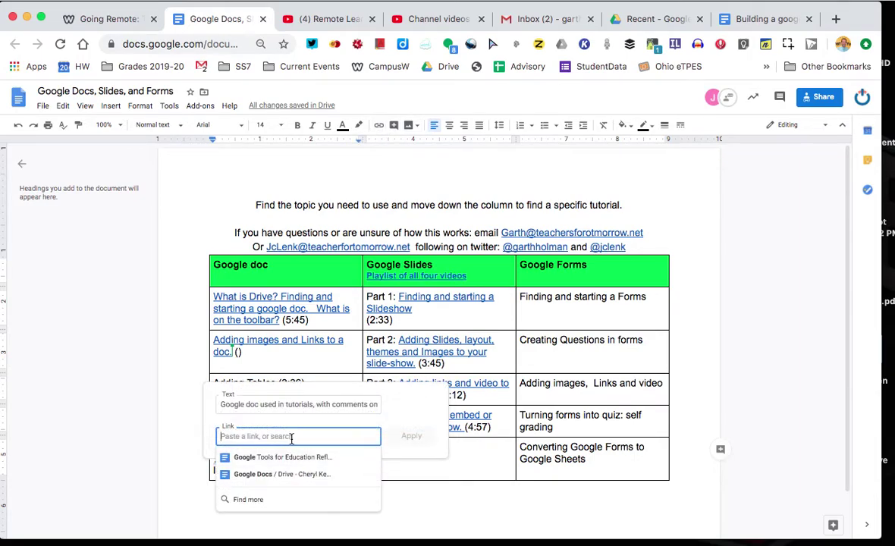
{"action": "key", "text": "super+v"}
{"action": "left_click", "coordinate": [411, 437]}
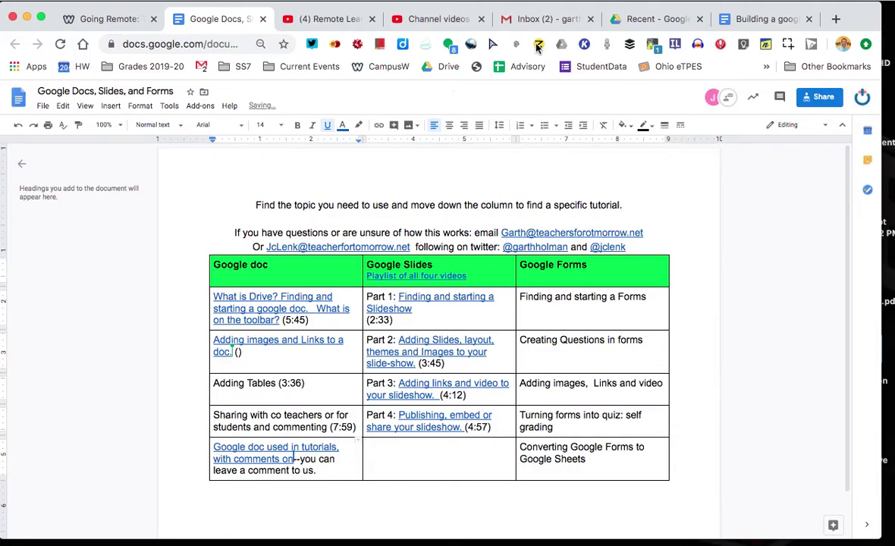
- In "Building a google doc", add the comment "I am not sure how to do this on a PC?" to the text "Mac command +shift +4"
{"action": "left_click", "coordinate": [762, 19]}
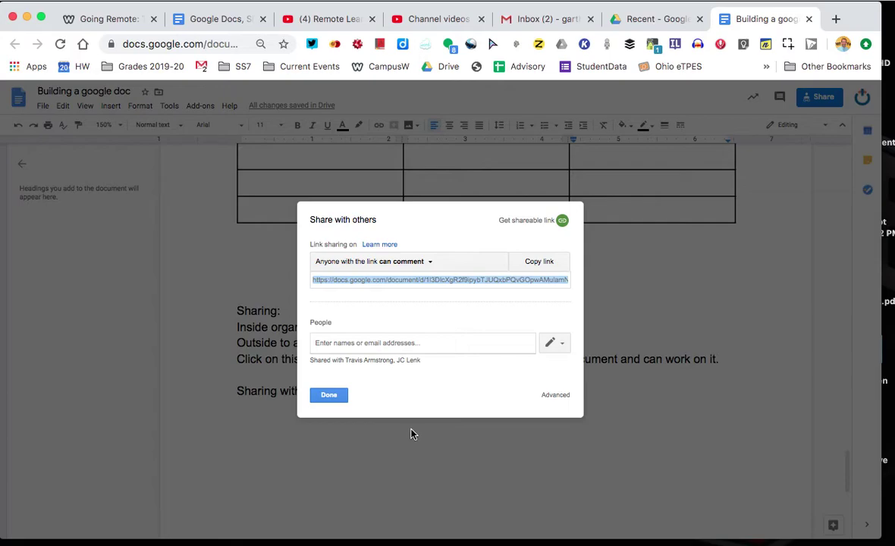
{"action": "left_click", "coordinate": [336, 396]}
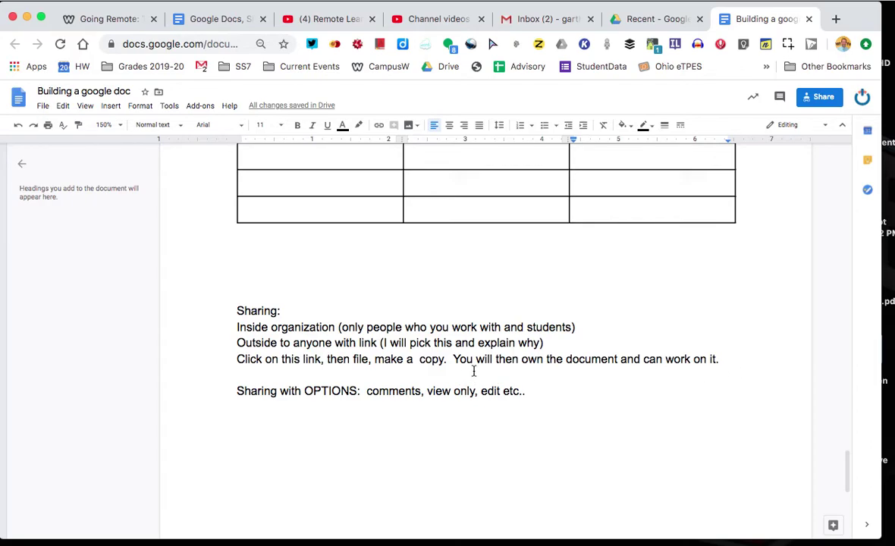
{"action": "scroll", "coordinate": [465, 374], "scroll_direction": "up", "scroll_amount": 10}
{"action": "scroll", "coordinate": [473, 370], "scroll_direction": "up", "scroll_amount": 20}
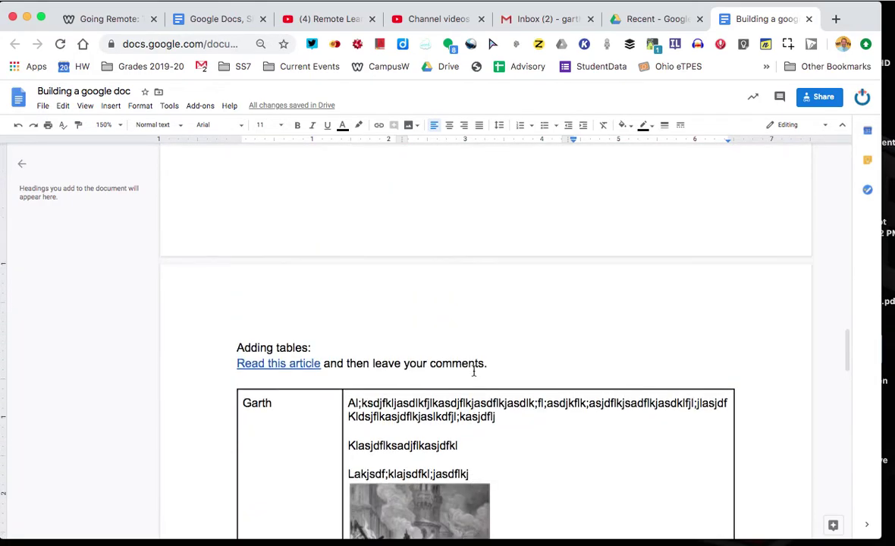
{"action": "scroll", "coordinate": [474, 371], "scroll_direction": "up", "scroll_amount": 6}
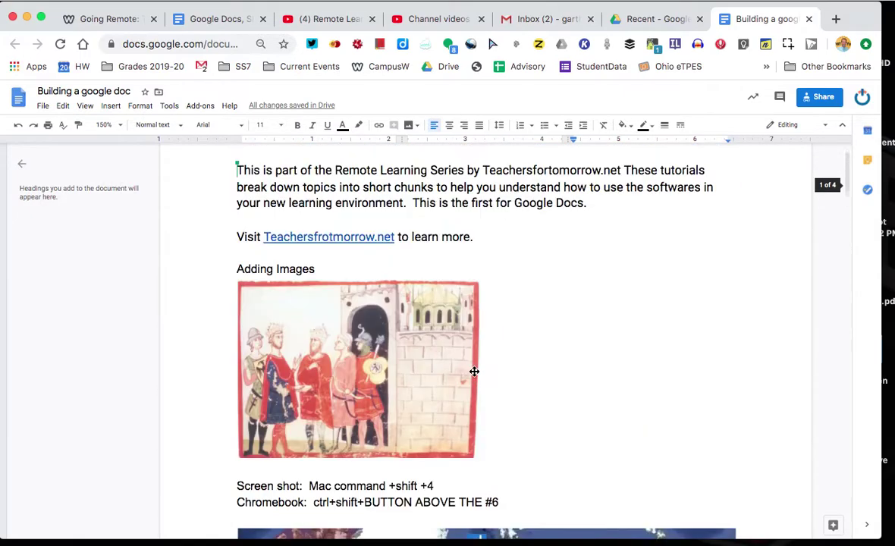
{"action": "scroll", "coordinate": [474, 371], "scroll_direction": "down", "scroll_amount": 5}
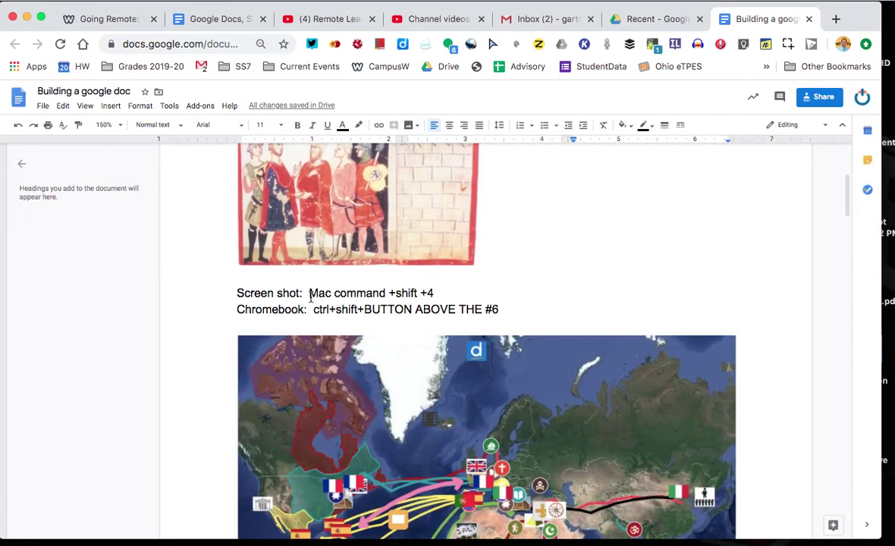
{"action": "left_click_drag", "start_coordinate": [310, 295], "coordinate": [439, 294]}
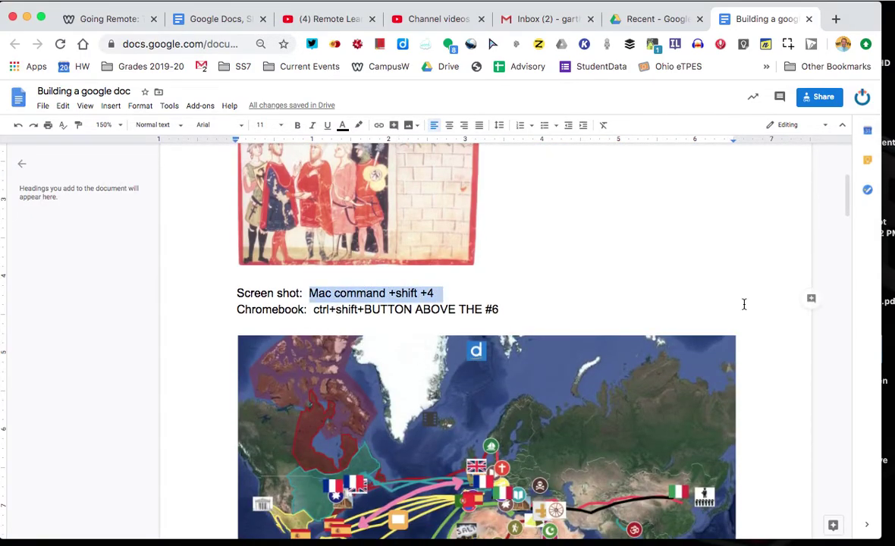
{"action": "left_click", "coordinate": [811, 300]}
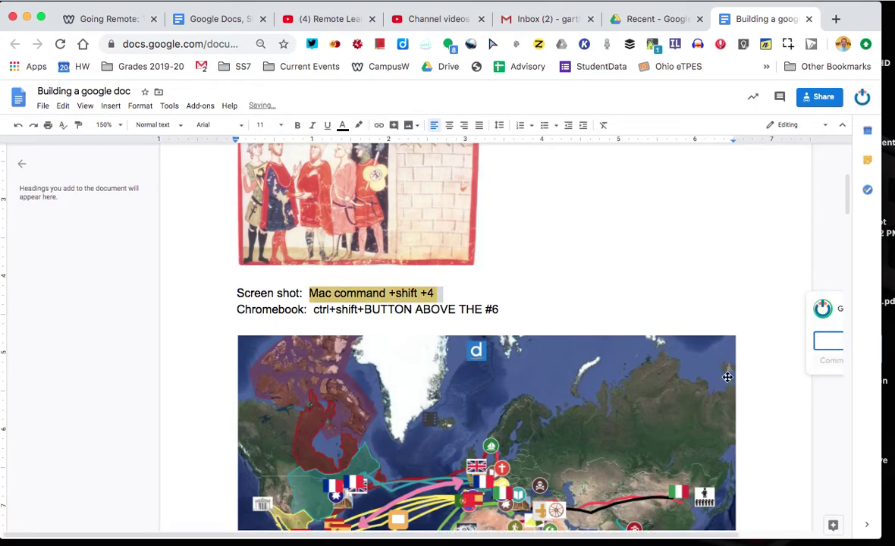
{"action": "left_click", "coordinate": [21, 163]}
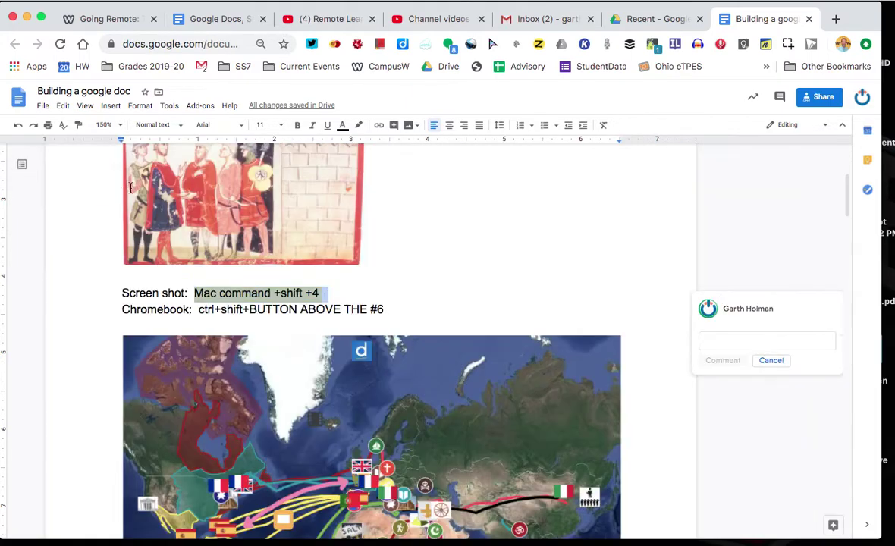
{"action": "left_click", "coordinate": [724, 339]}
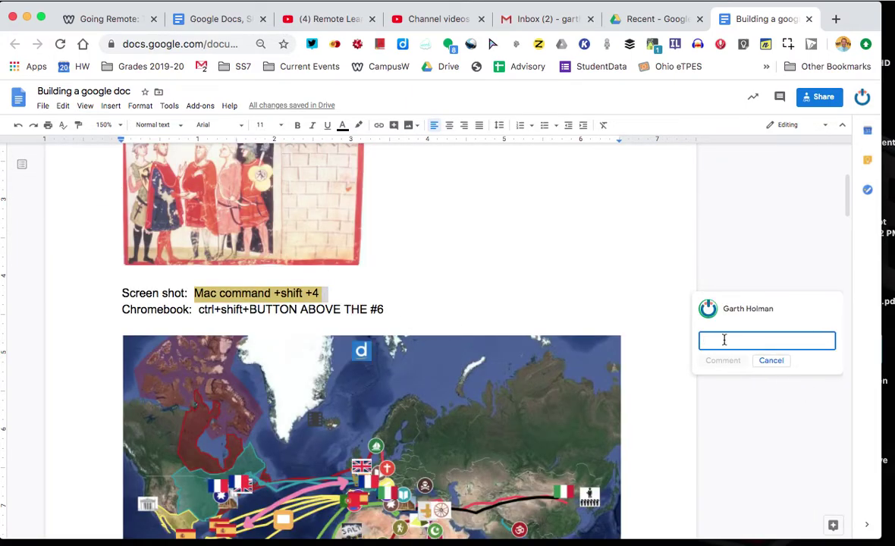
{"action": "type", "text": "I am not sure how to do this on a PC?"}
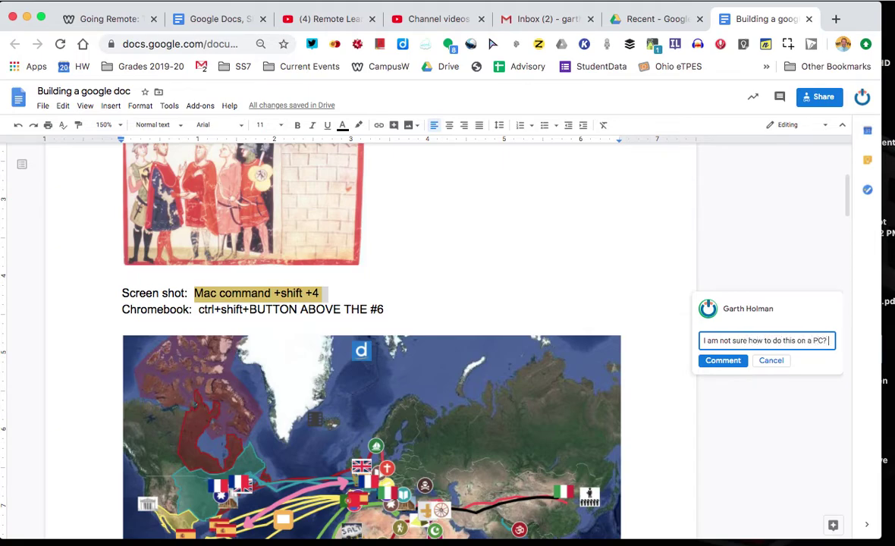
{"action": "left_click", "coordinate": [723, 360]}
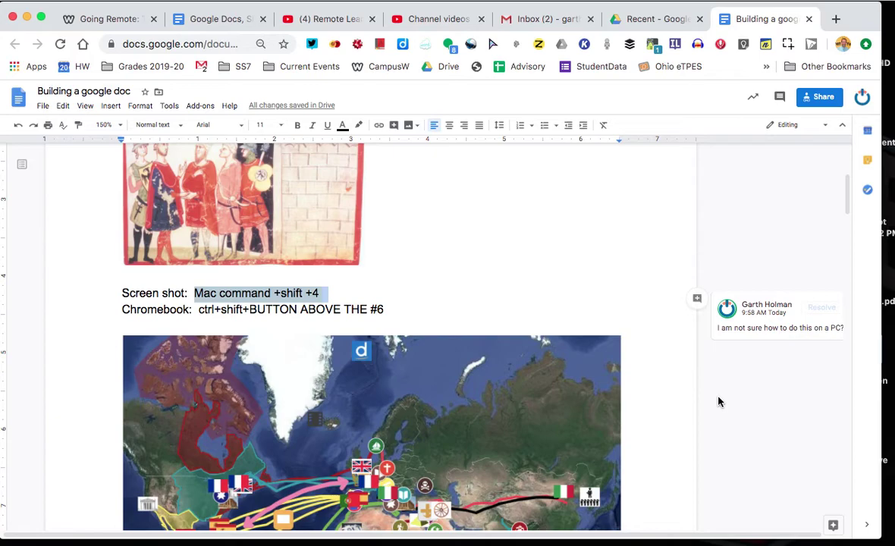
- Open the comment's reply field without replying, then resolve the comment on the Mac screenshot shortcut
{"action": "left_click", "coordinate": [819, 326]}
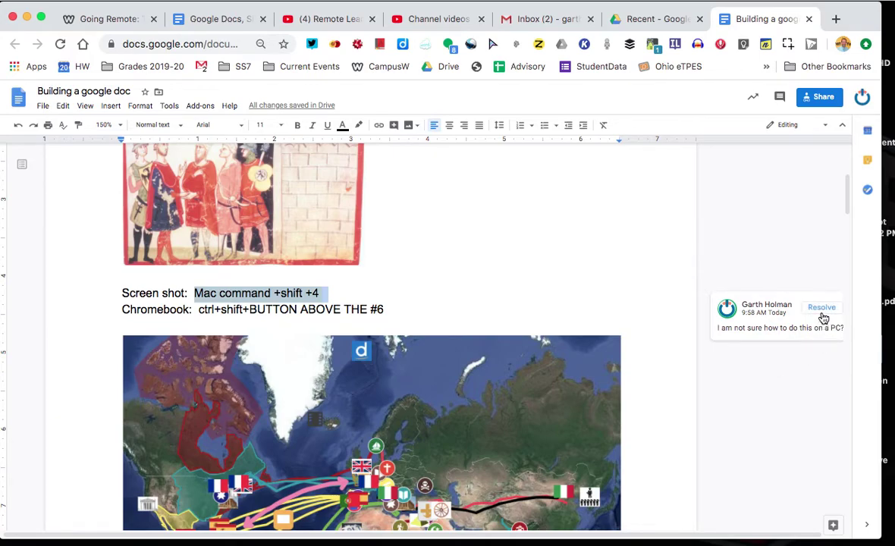
{"action": "left_click", "coordinate": [735, 356]}
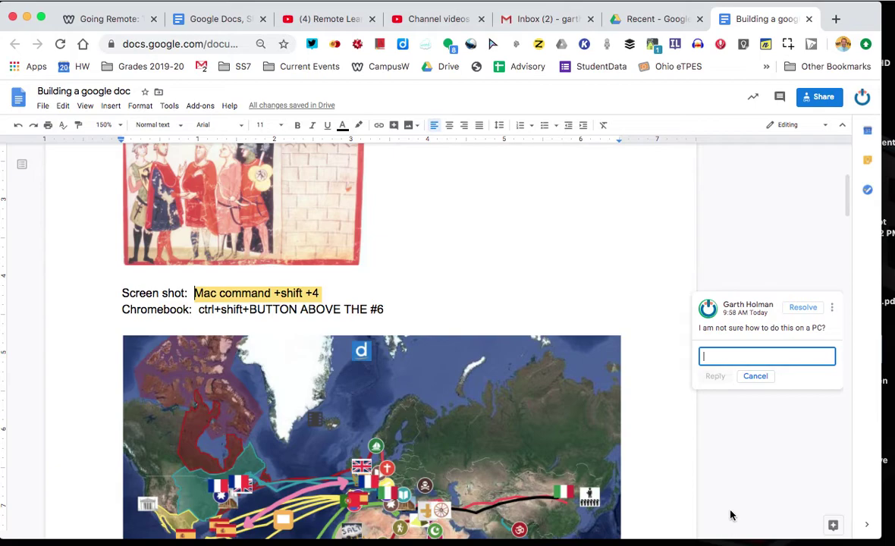
{"action": "left_click", "coordinate": [749, 463]}
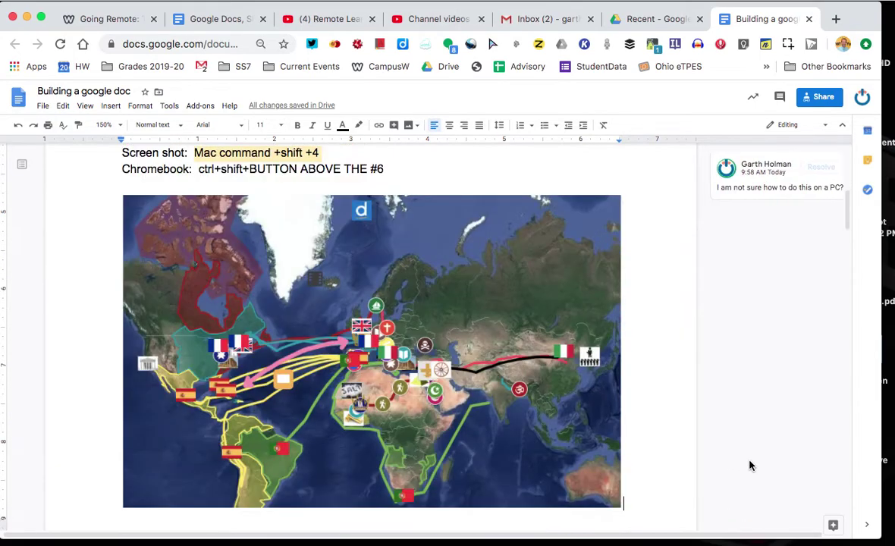
{"action": "left_click", "coordinate": [822, 167]}
{"action": "scroll", "coordinate": [703, 305], "scroll_direction": "up", "scroll_amount": 3}
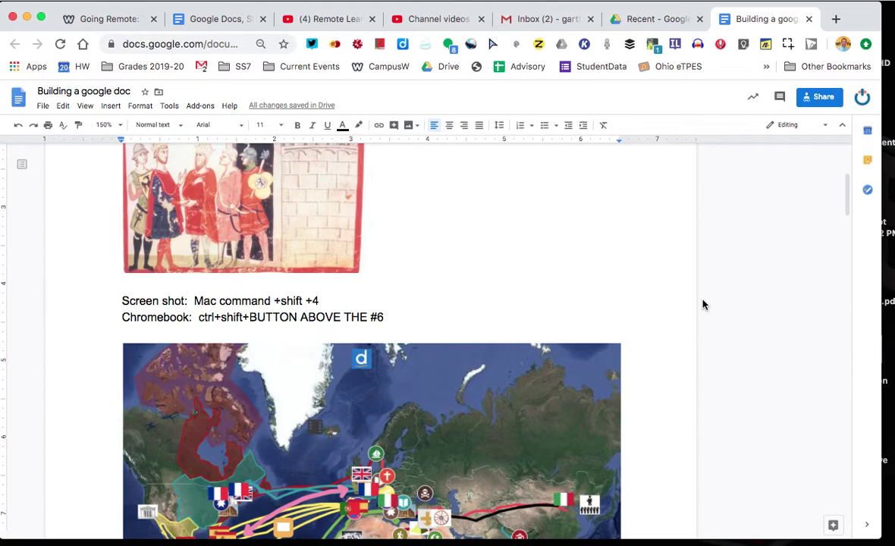
- Set access for anyone with the link to "Can view" in the detailed link sharing options, save it and close the sharing settings
{"action": "scroll", "coordinate": [703, 305], "scroll_direction": "up", "scroll_amount": 5}
{"action": "scroll", "coordinate": [703, 305], "scroll_direction": "down", "scroll_amount": 3}
{"action": "scroll", "coordinate": [703, 305], "scroll_direction": "down", "scroll_amount": 10}
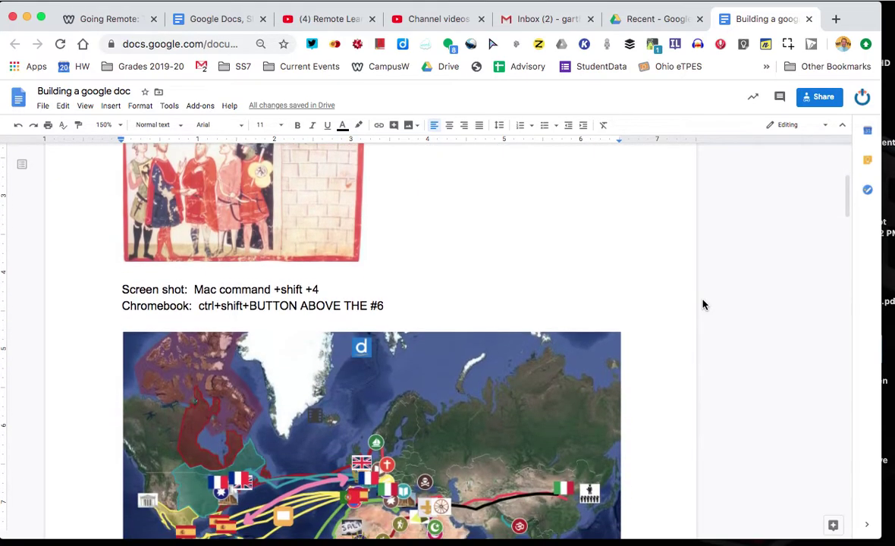
{"action": "scroll", "coordinate": [703, 305], "scroll_direction": "down", "scroll_amount": 10}
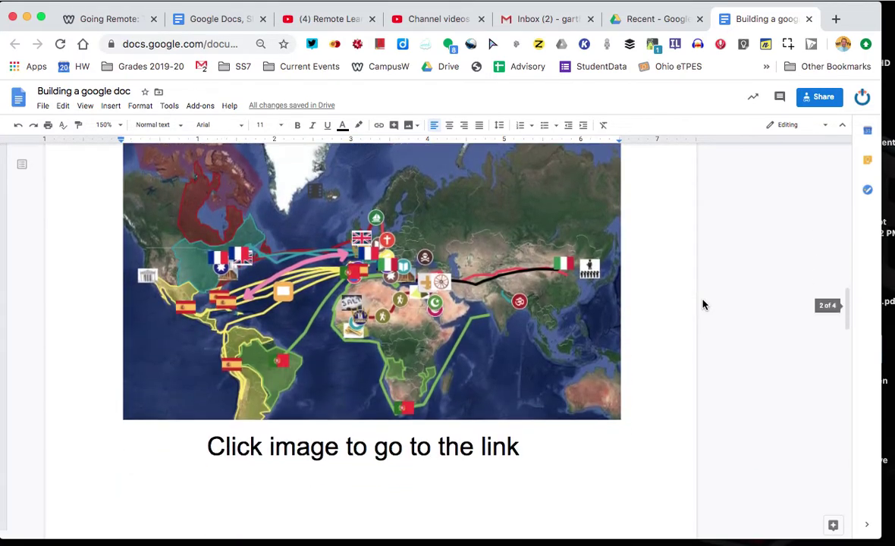
{"action": "scroll", "coordinate": [703, 305], "scroll_direction": "down", "scroll_amount": 15}
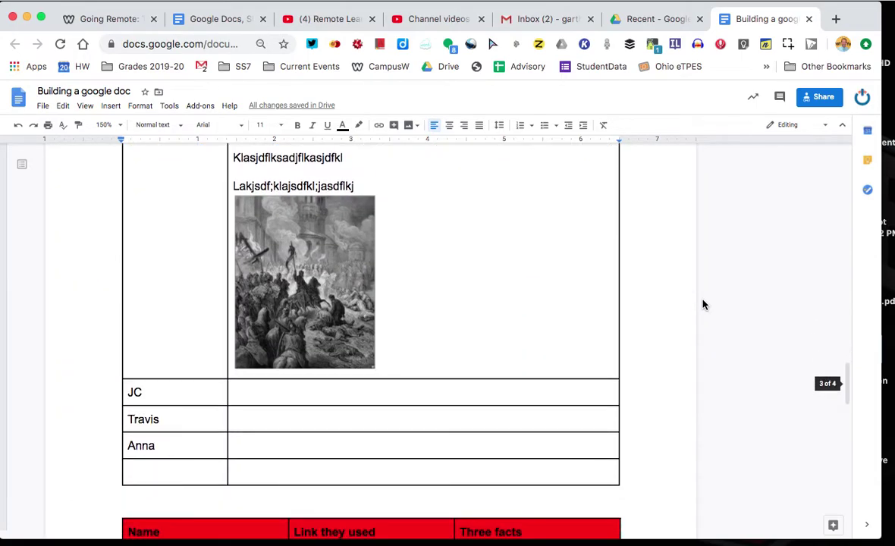
{"action": "scroll", "coordinate": [703, 305], "scroll_direction": "up", "scroll_amount": 1}
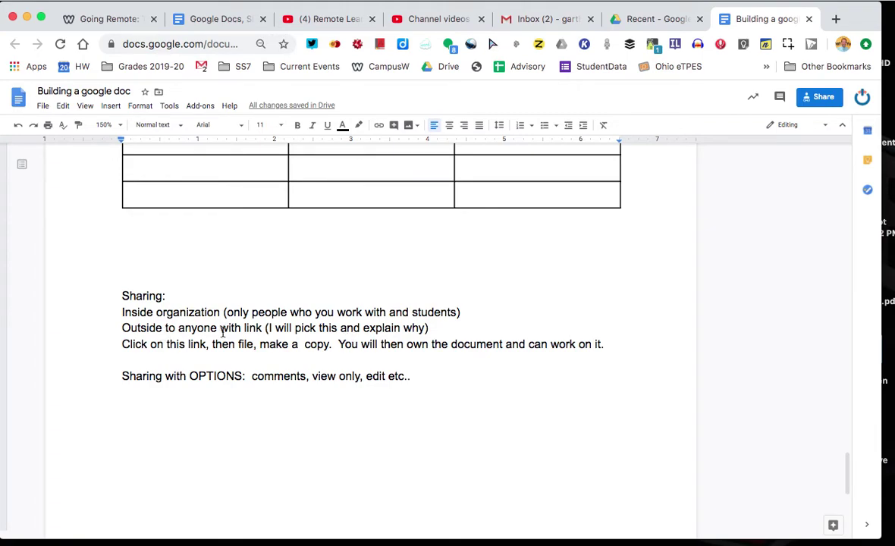
{"action": "left_click", "coordinate": [819, 99]}
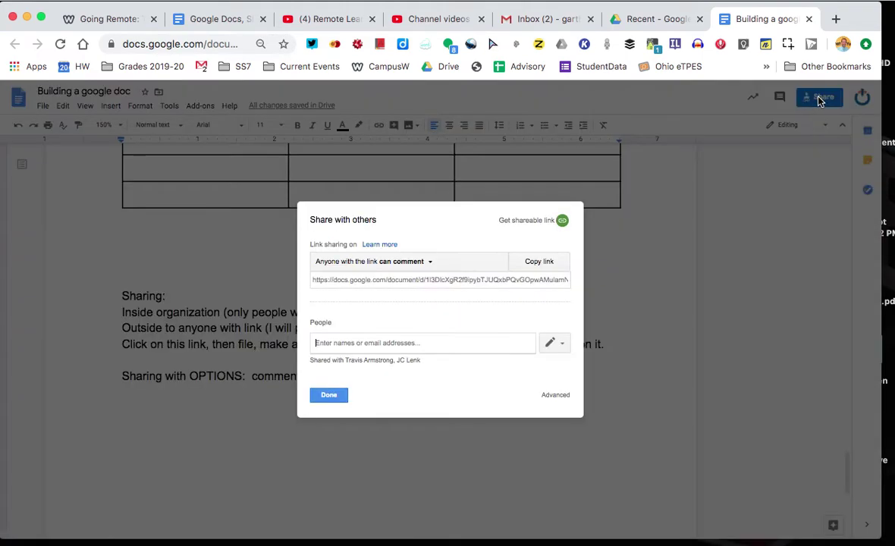
{"action": "left_click", "coordinate": [433, 264]}
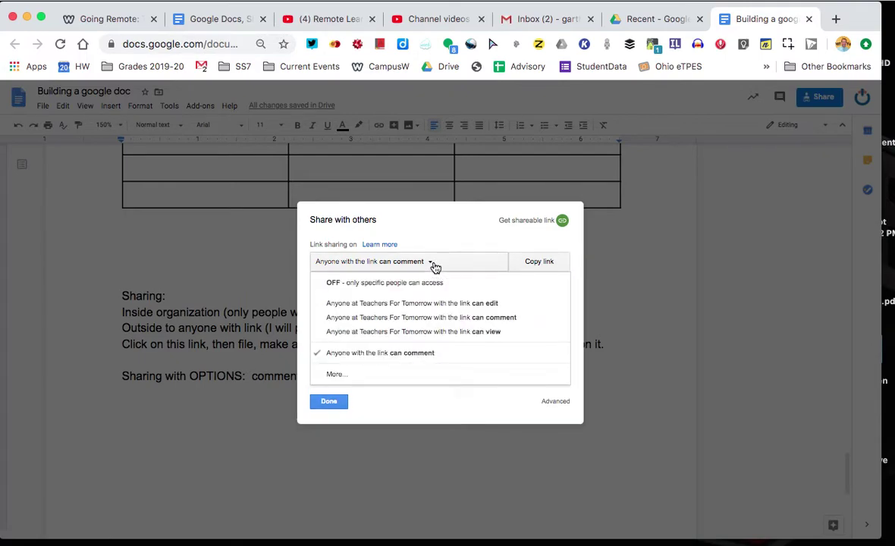
{"action": "left_click", "coordinate": [368, 374]}
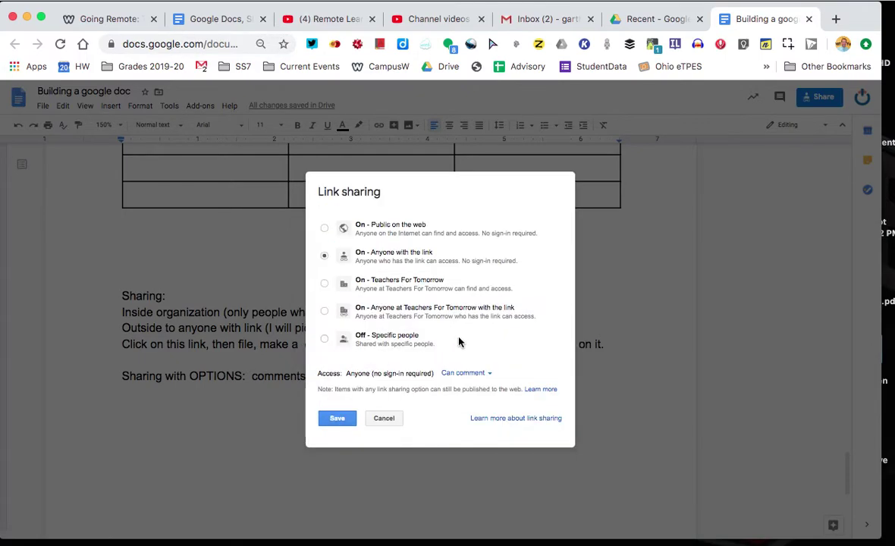
{"action": "left_click", "coordinate": [483, 372]}
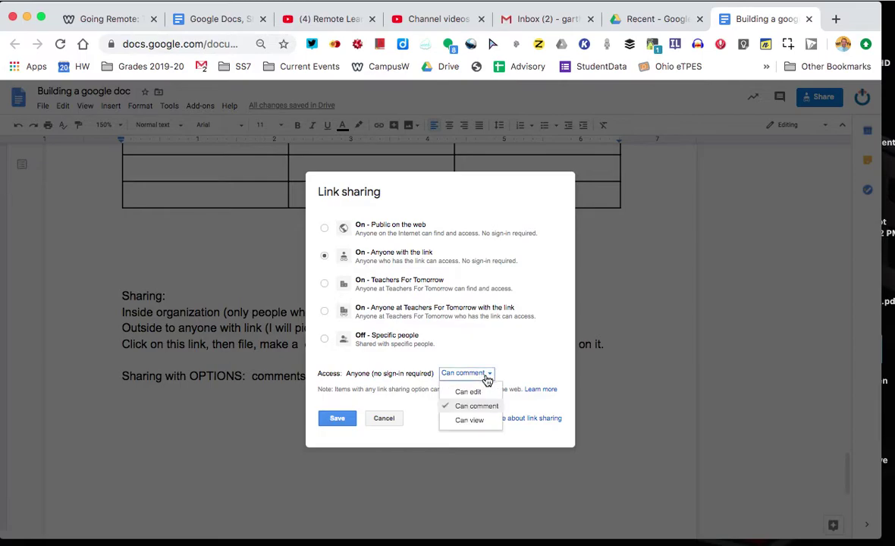
{"action": "left_click", "coordinate": [472, 421]}
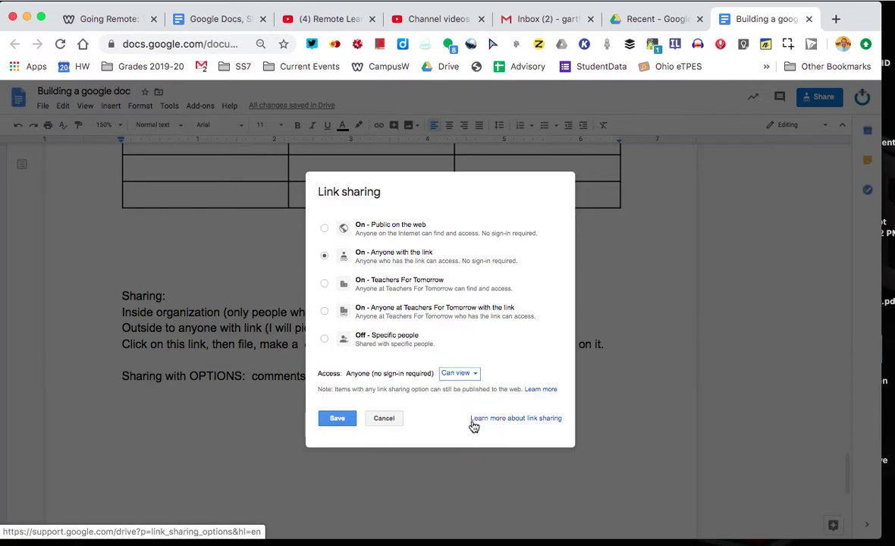
{"action": "left_click", "coordinate": [339, 416]}
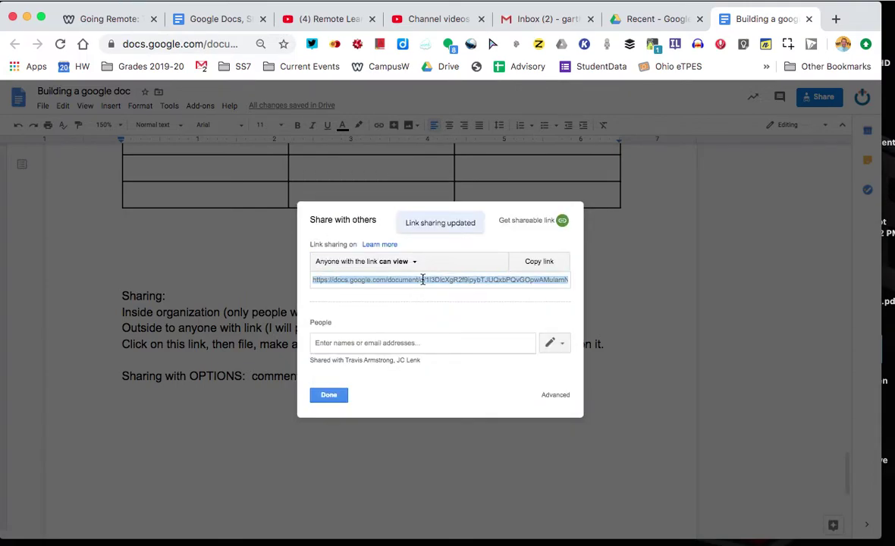
{"action": "left_click", "coordinate": [327, 395]}
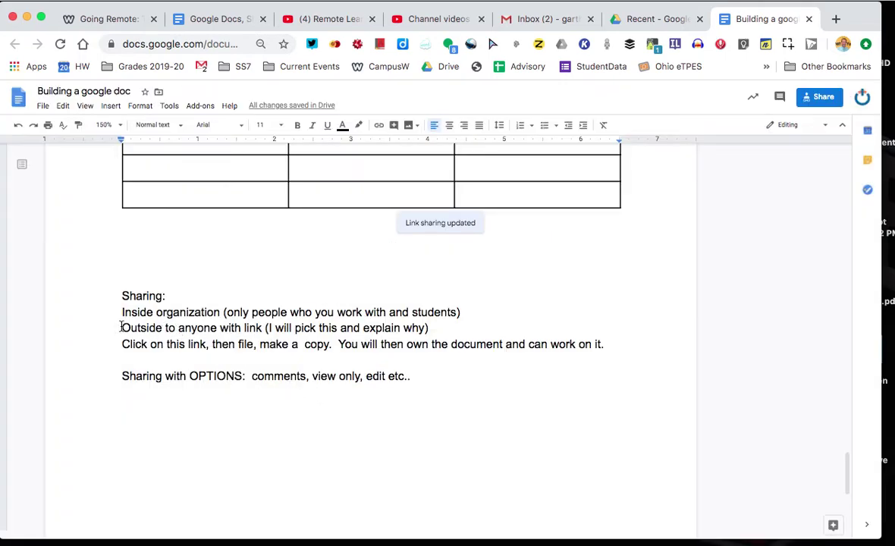
- Hyperlink the text "Outside to anyone with link" in the Sharing notes to the document's sharing link
{"action": "left_click_drag", "start_coordinate": [122, 327], "coordinate": [262, 328]}
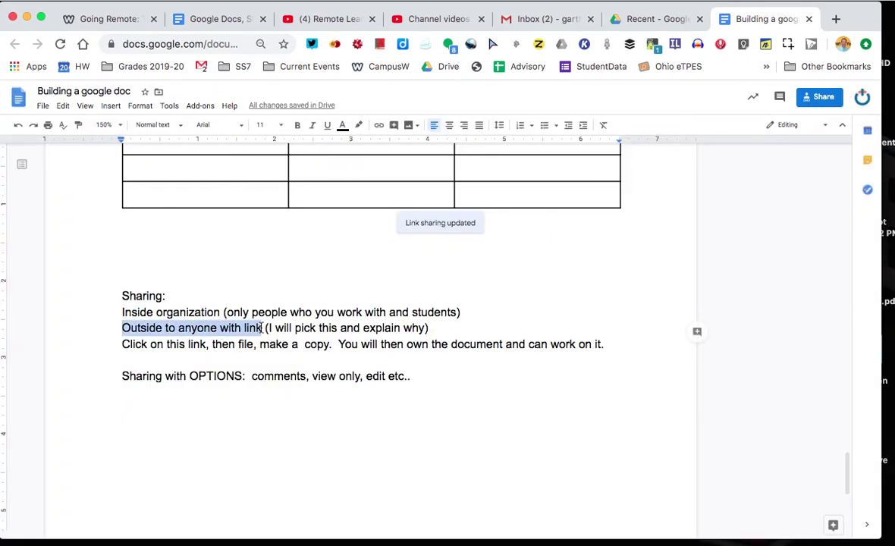
{"action": "left_click", "coordinate": [378, 124]}
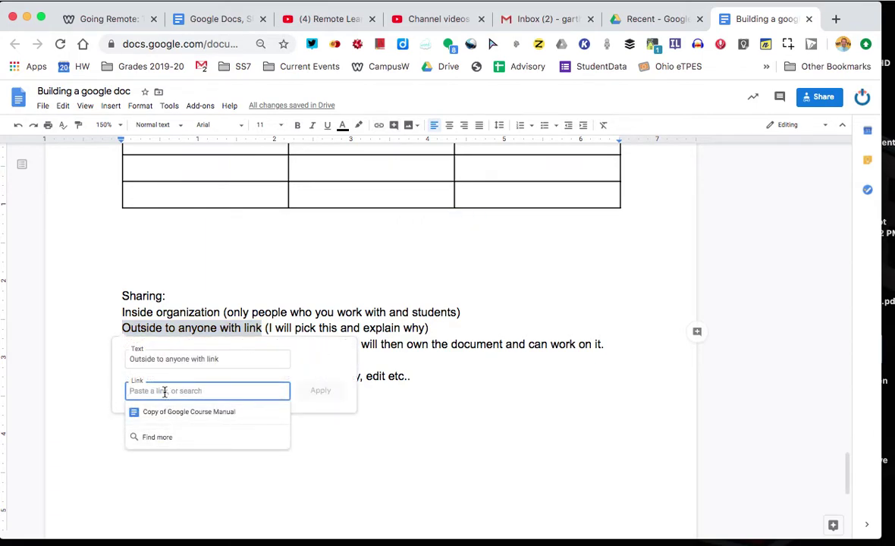
{"action": "key", "text": "super+v"}
{"action": "left_click", "coordinate": [320, 390]}
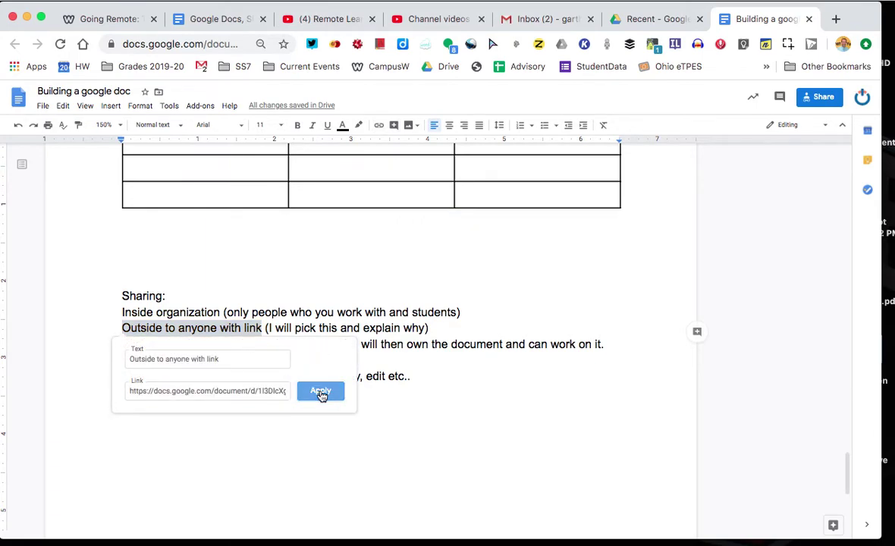
{"action": "left_click", "coordinate": [513, 394]}
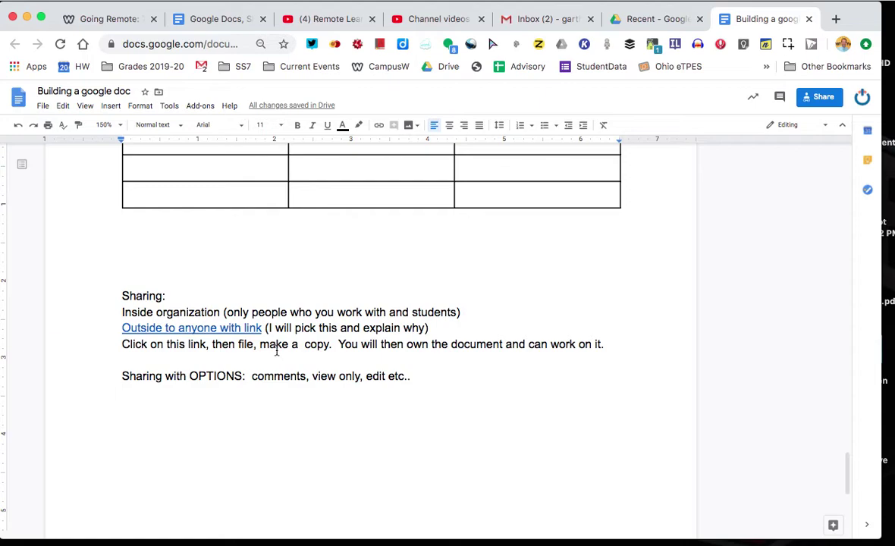
- Highlight the note "Click on this link, then file, make a copy.", open the Copy document settings and cancel them without making a copy
{"action": "left_click_drag", "start_coordinate": [331, 345], "coordinate": [122, 348]}
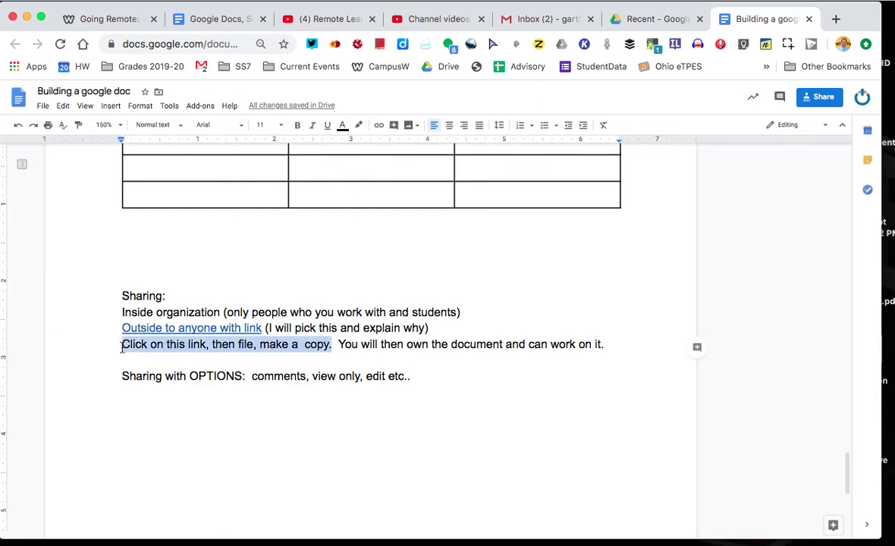
{"action": "left_click", "coordinate": [391, 401]}
{"action": "scroll", "coordinate": [390, 402], "scroll_direction": "up", "scroll_amount": 5}
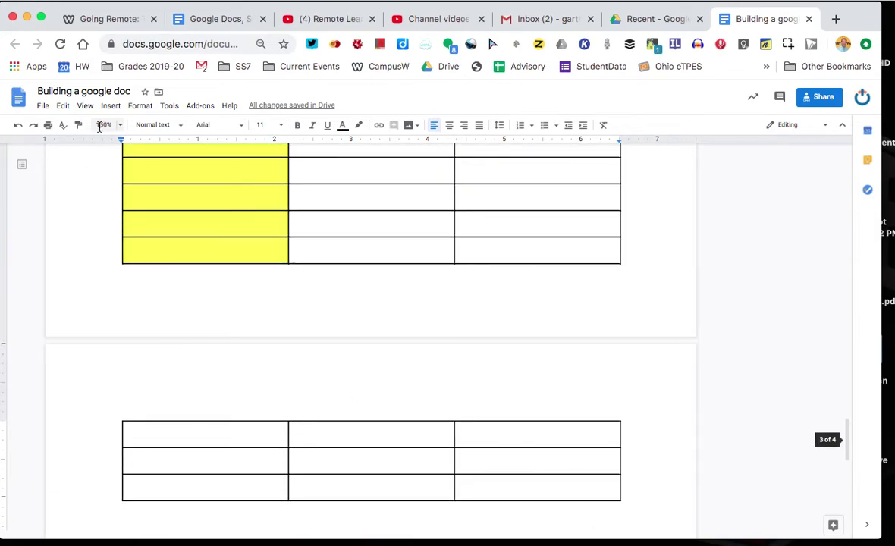
{"action": "left_click", "coordinate": [43, 106]}
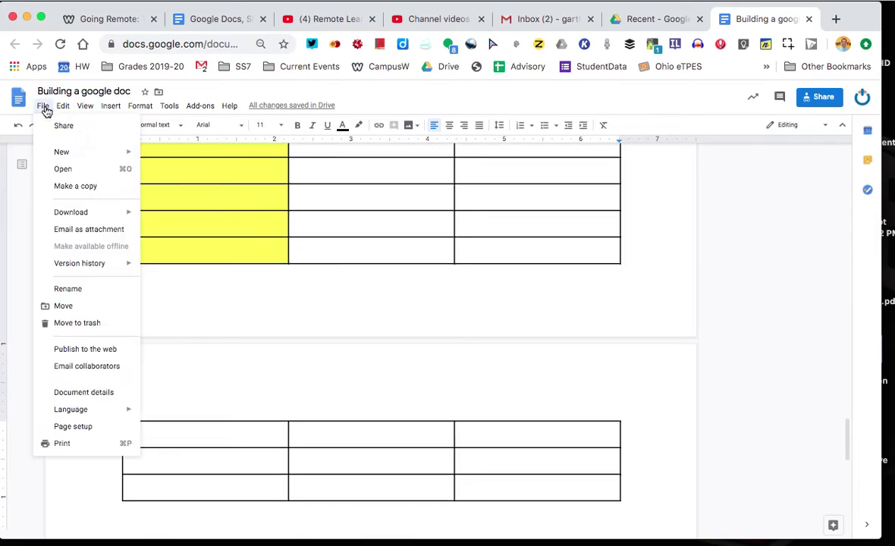
{"action": "left_click", "coordinate": [76, 186]}
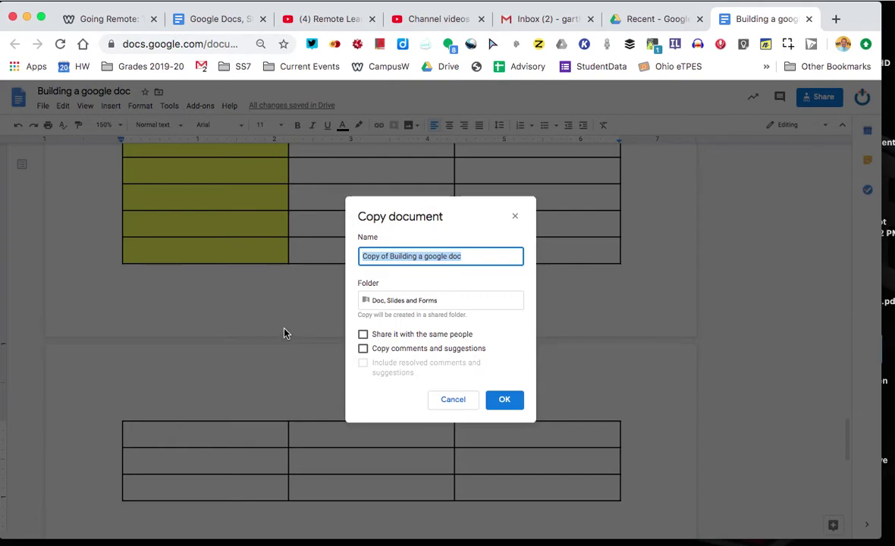
{"action": "left_click", "coordinate": [451, 400]}
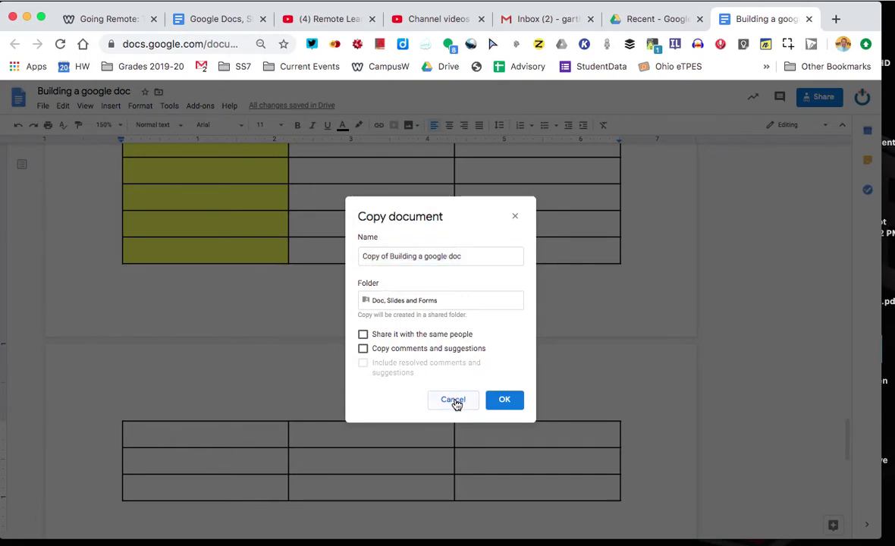
- Examine the name tables, the file commands and the Sharing notes, highlighting "only people who you work with and students"
{"action": "scroll", "coordinate": [372, 314], "scroll_direction": "up", "scroll_amount": 5}
{"action": "scroll", "coordinate": [371, 313], "scroll_direction": "up", "scroll_amount": 3}
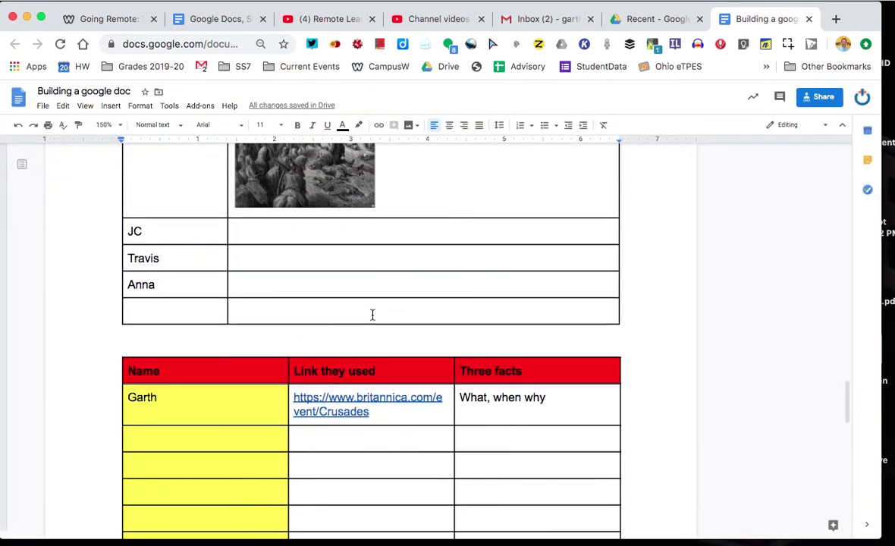
{"action": "scroll", "coordinate": [372, 313], "scroll_direction": "down", "scroll_amount": 4}
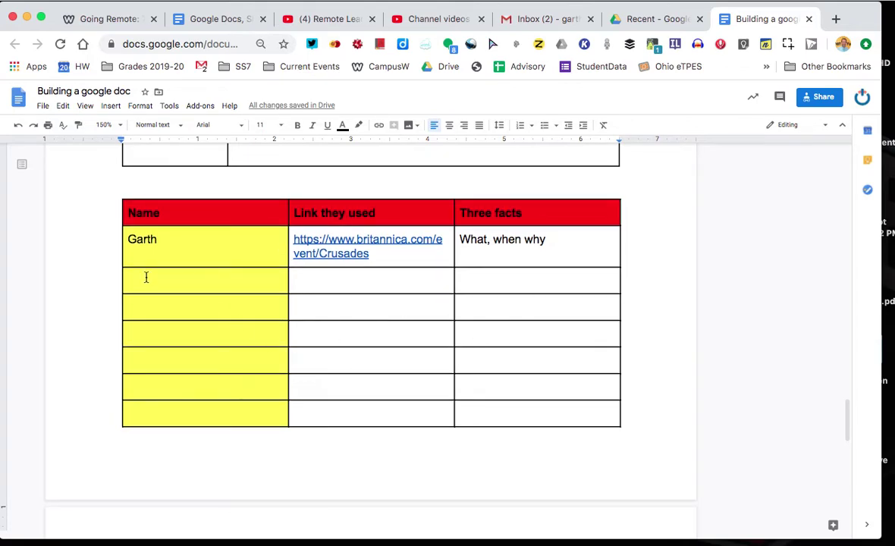
{"action": "left_click", "coordinate": [43, 105]}
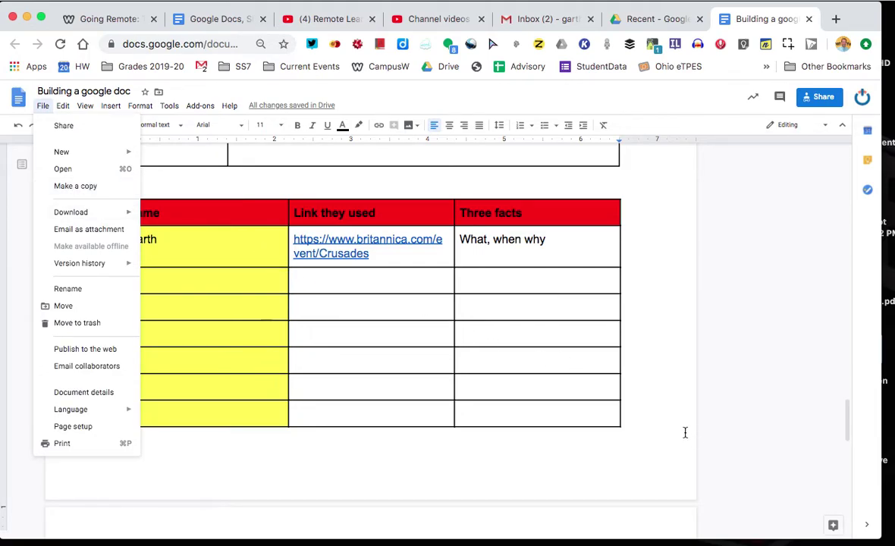
{"action": "left_click", "coordinate": [630, 399]}
{"action": "scroll", "coordinate": [684, 432], "scroll_direction": "down", "scroll_amount": 5}
{"action": "scroll", "coordinate": [684, 432], "scroll_direction": "up", "scroll_amount": 2}
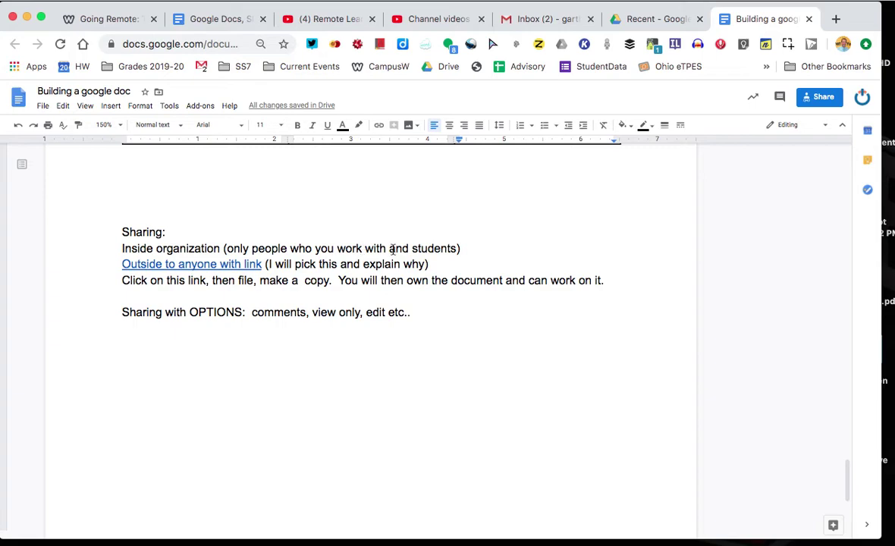
{"action": "left_click_drag", "start_coordinate": [226, 249], "coordinate": [456, 254]}
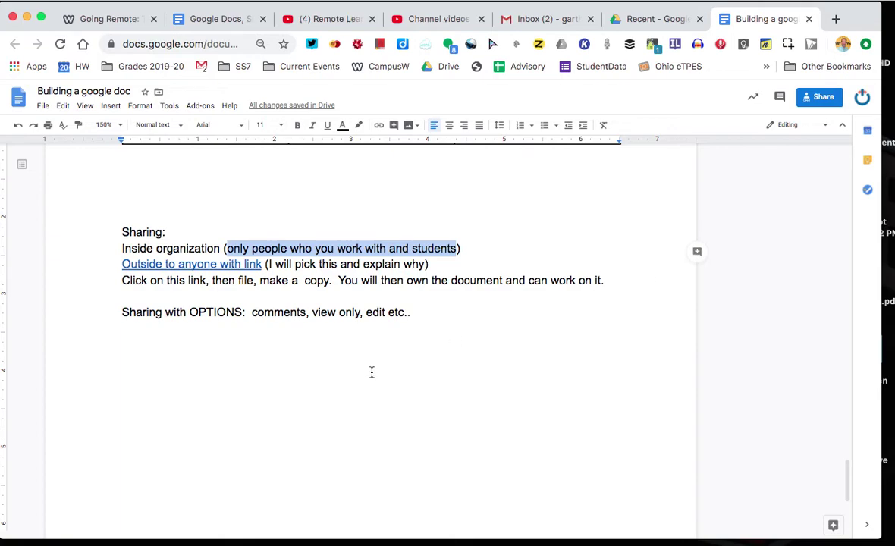
{"action": "scroll", "coordinate": [371, 371], "scroll_direction": "up", "scroll_amount": 3}
{"action": "scroll", "coordinate": [371, 371], "scroll_direction": "down", "scroll_amount": 5}
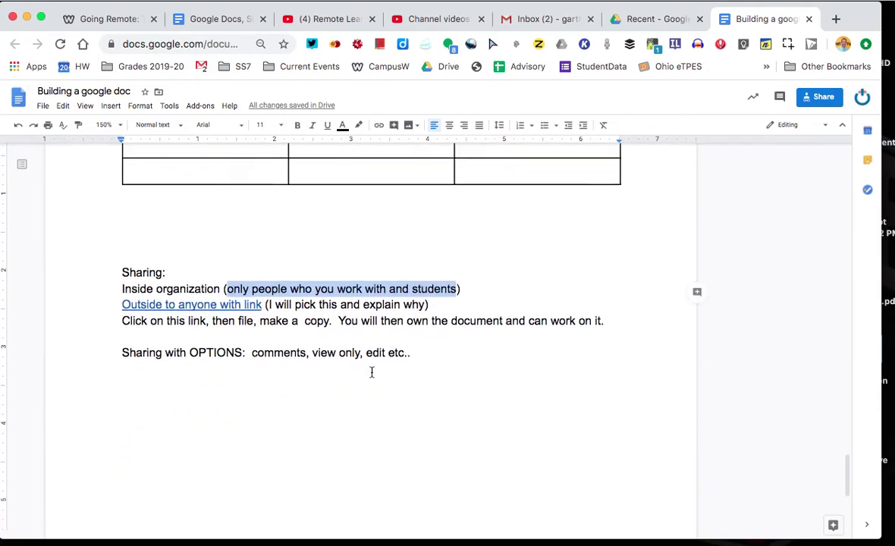
- Review the document's detailed link sharing options and save them with "Anyone with the link" and "Can view"
{"action": "left_click", "coordinate": [819, 97]}
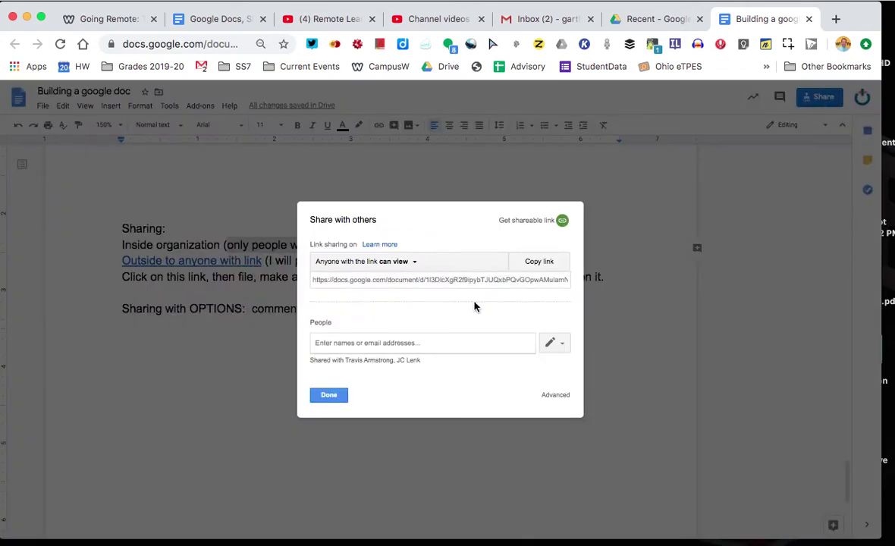
{"action": "left_click", "coordinate": [415, 262]}
{"action": "left_click", "coordinate": [357, 374]}
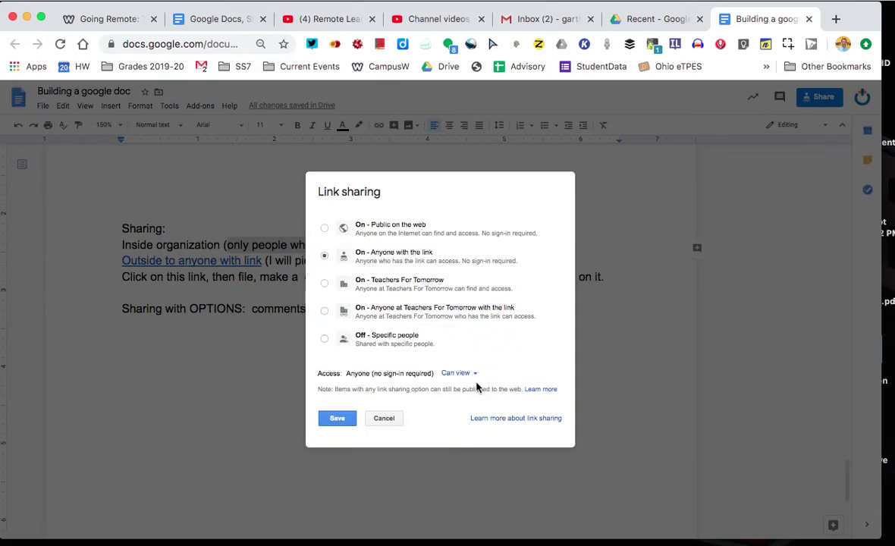
{"action": "left_click", "coordinate": [331, 418]}
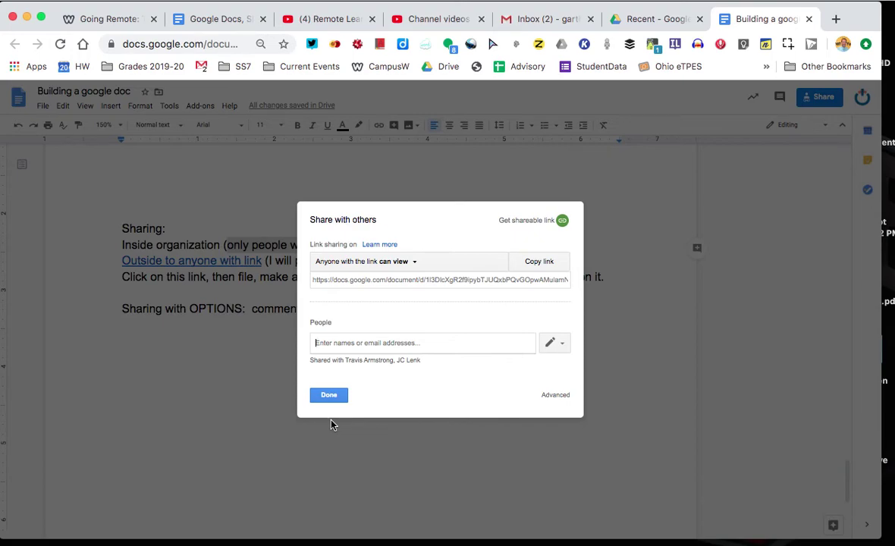
- Highlight the sharing link, view the draft message in Gmail, and return to the document to close its sharing settings
{"action": "left_click", "coordinate": [446, 280]}
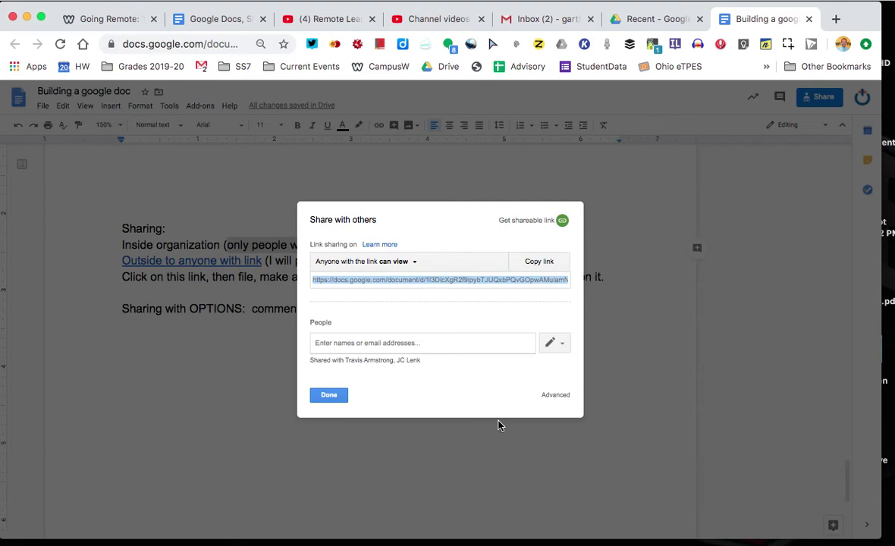
{"action": "left_click", "coordinate": [531, 18]}
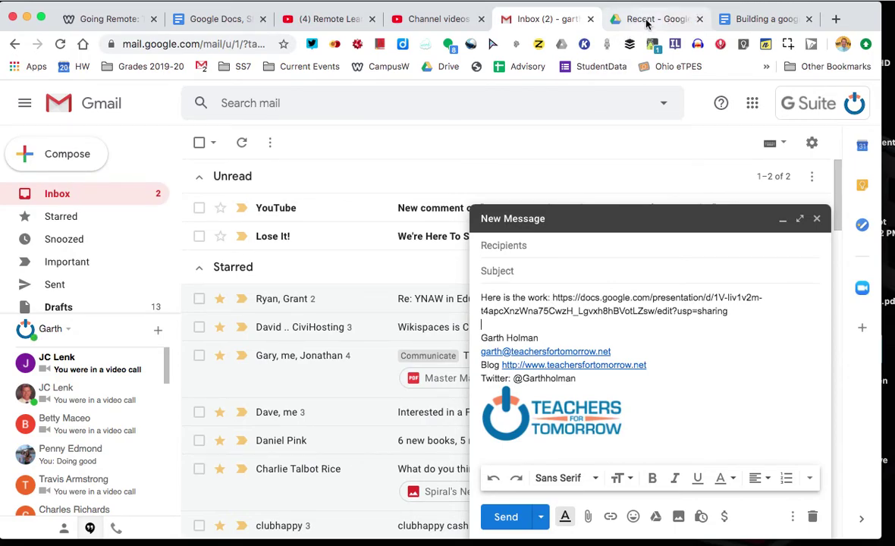
{"action": "left_click", "coordinate": [757, 20]}
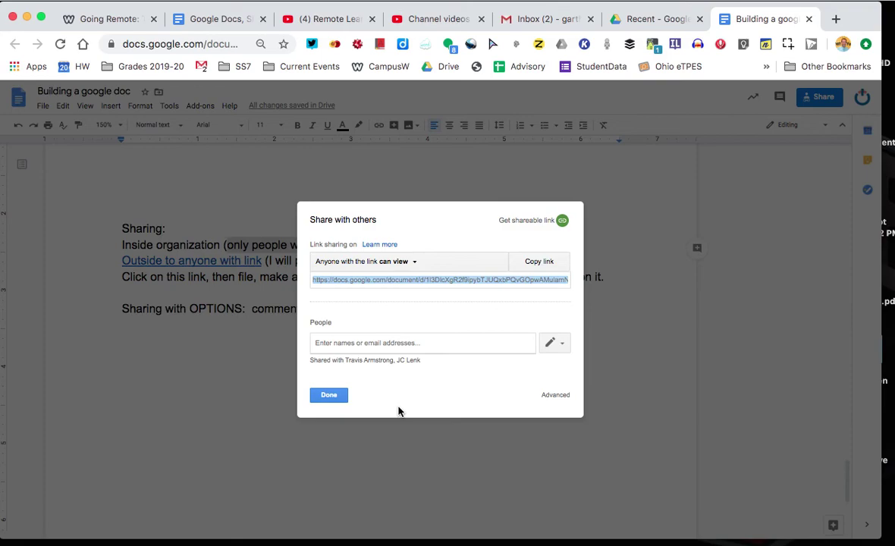
{"action": "left_click", "coordinate": [334, 396]}
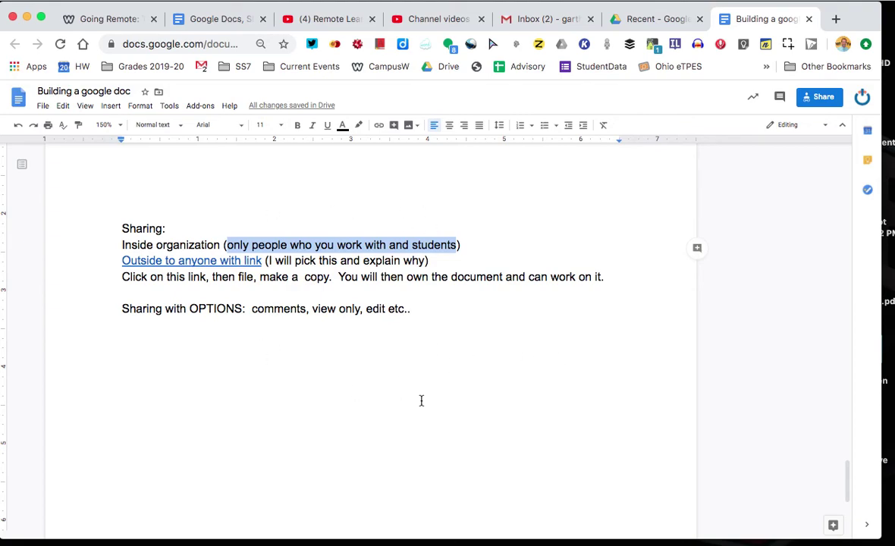
- Highlight the document's web address and look through the whole document from the introduction down to the Sharing notes
{"action": "left_click", "coordinate": [196, 42]}
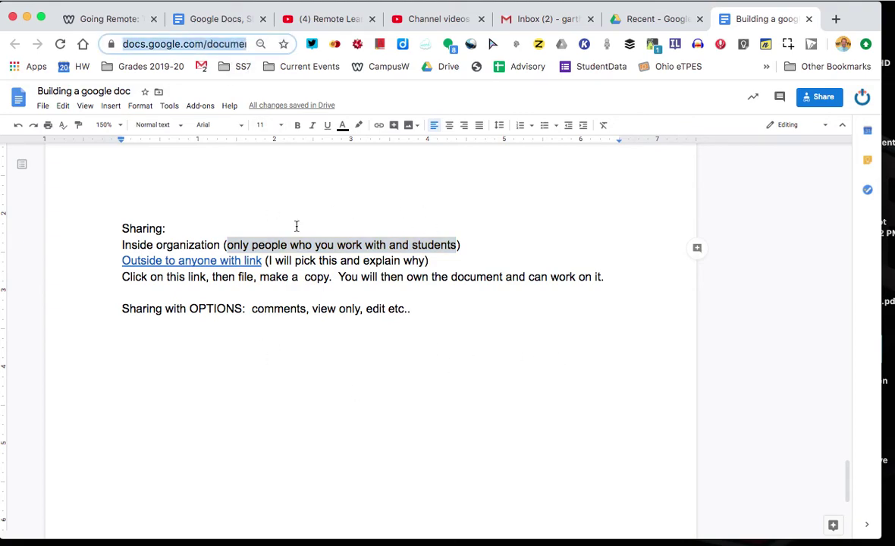
{"action": "left_click", "coordinate": [419, 365]}
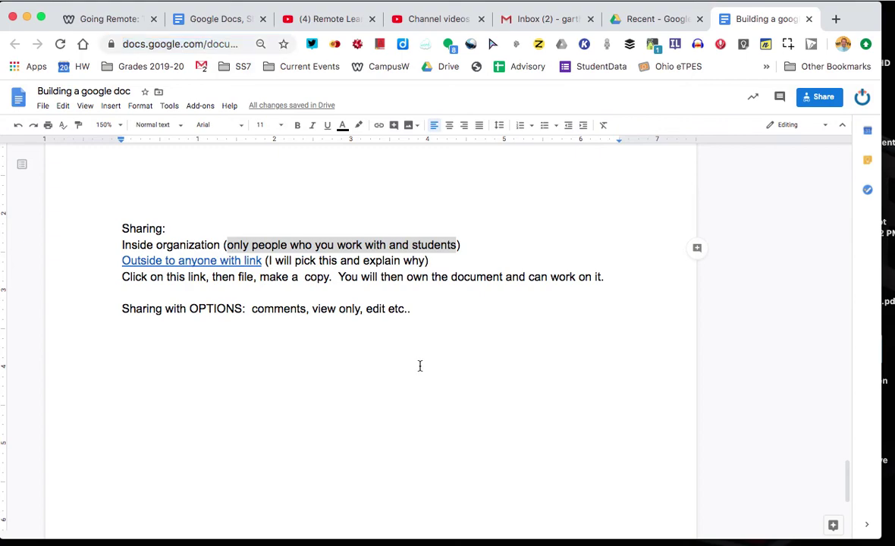
{"action": "scroll", "coordinate": [420, 365], "scroll_direction": "up", "scroll_amount": 4}
{"action": "scroll", "coordinate": [420, 365], "scroll_direction": "up", "scroll_amount": 15}
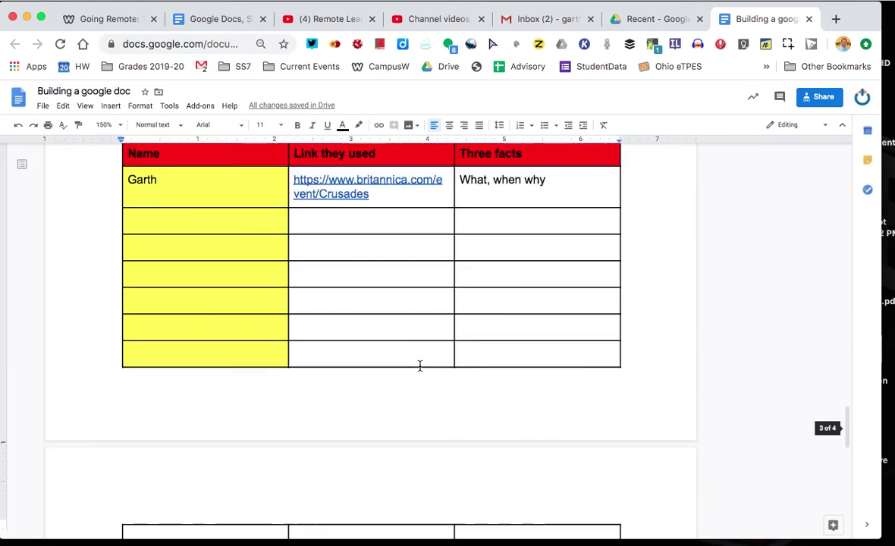
{"action": "scroll", "coordinate": [419, 366], "scroll_direction": "up", "scroll_amount": 20}
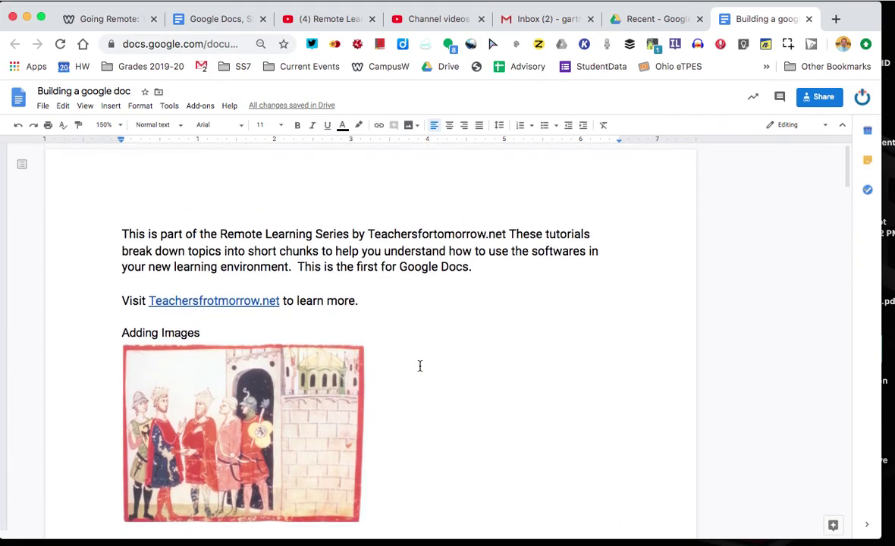
{"action": "scroll", "coordinate": [419, 366], "scroll_direction": "down", "scroll_amount": 10}
{"action": "scroll", "coordinate": [419, 365], "scroll_direction": "up", "scroll_amount": 3}
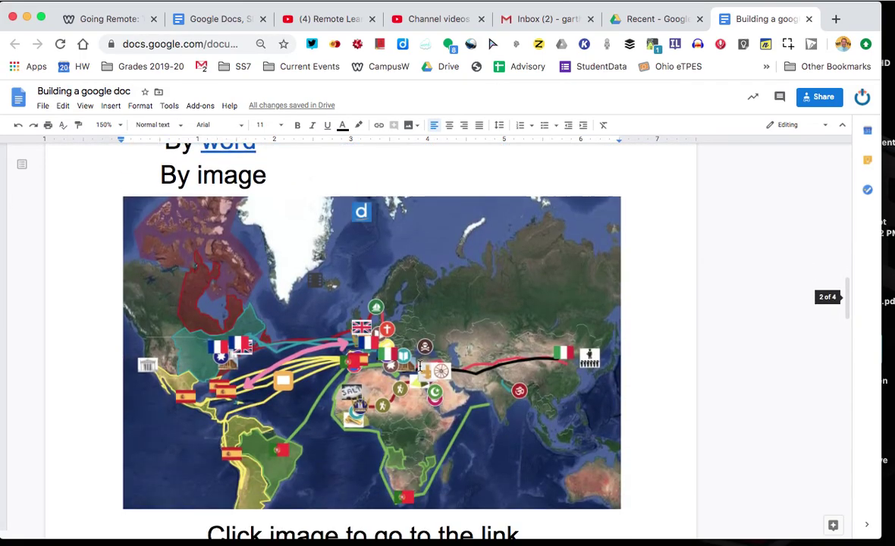
{"action": "scroll", "coordinate": [420, 365], "scroll_direction": "down", "scroll_amount": 15}
{"action": "scroll", "coordinate": [420, 366], "scroll_direction": "down", "scroll_amount": 15}
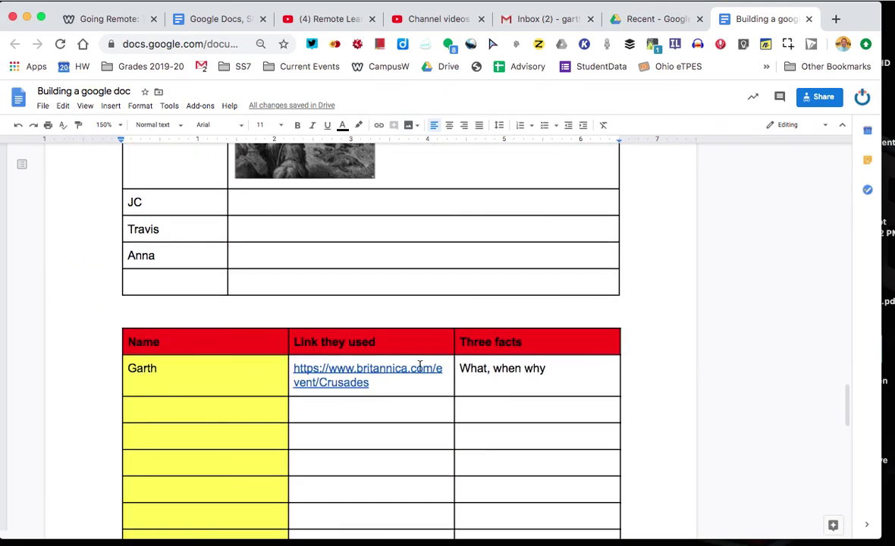
{"action": "scroll", "coordinate": [420, 366], "scroll_direction": "down", "scroll_amount": 1}
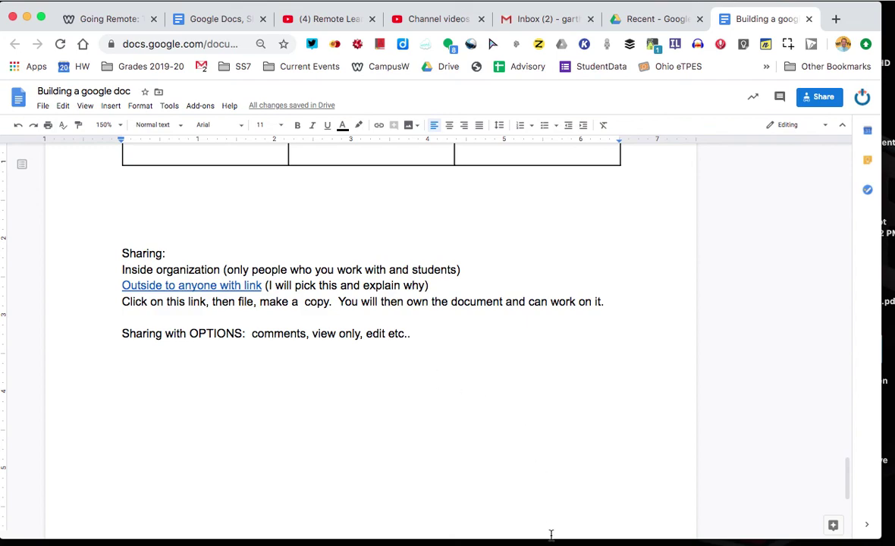
{"action": "mouse_move", "coordinate": [568, 534]}
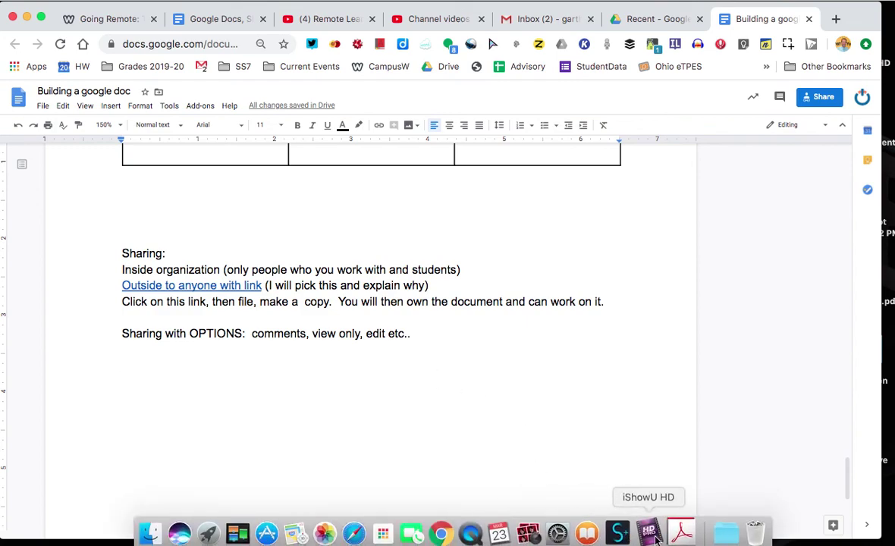